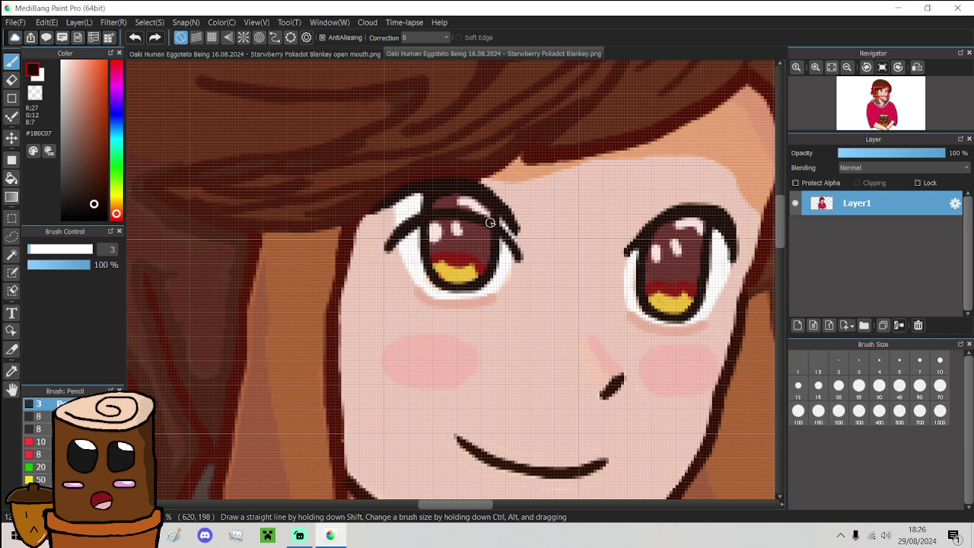
Finish the lowered eyelid line on the left eye in #1B0C07 and paint out its old upper lash with the skin colour #F1CABB
left_click_drag(515, 249, 520, 258)
left_click(531, 254, "alt")
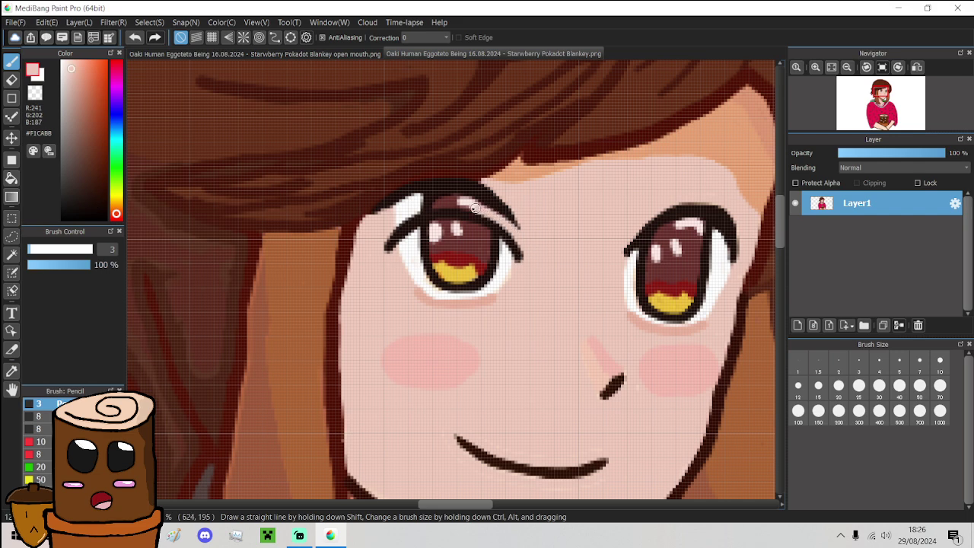
mouse_move(474, 207)
left_mouse_down()
mouse_move(420, 207)
mouse_move(387, 230)
mouse_move(421, 209)
mouse_move(358, 219)
mouse_move(368, 224)
mouse_move(407, 187)
mouse_move(463, 182)
mouse_move(504, 200)
left_mouse_up()
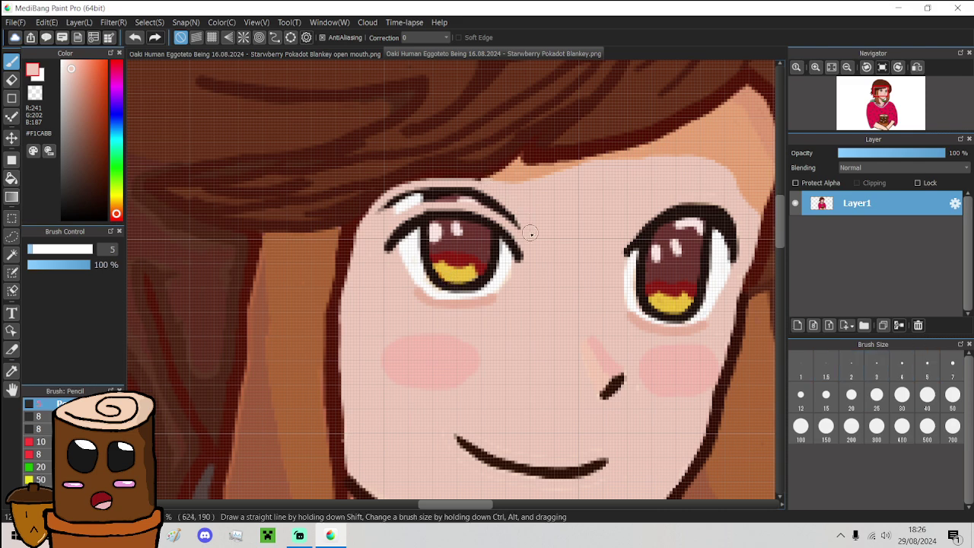
mouse_move(528, 227)
left_mouse_down()
mouse_move(449, 186)
mouse_move(415, 189)
mouse_move(376, 221)
mouse_move(448, 196)
mouse_move(475, 198)
left_mouse_up()
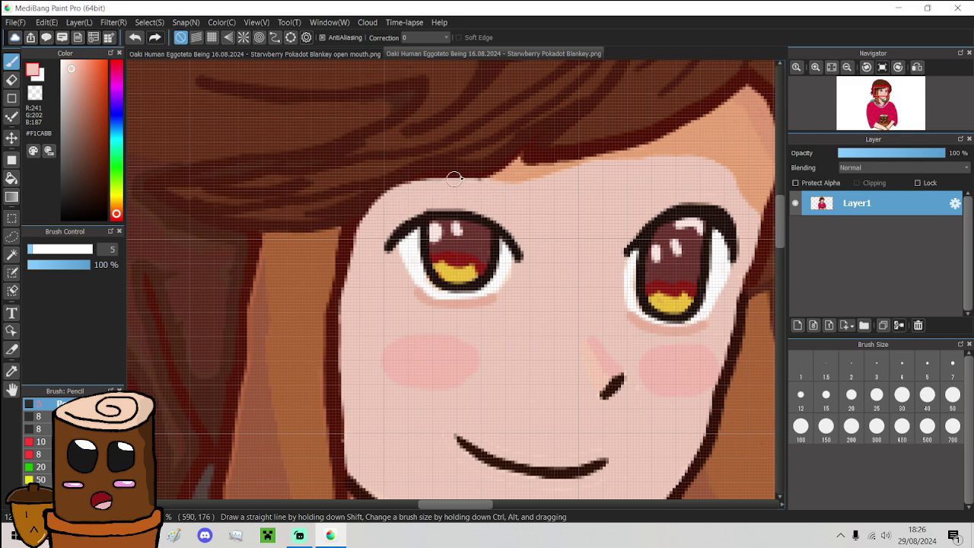
Redraw the dark hair outline above the left eye with the hair edge colour #4D1001 at brush size 5
left_click(464, 174, "alt")
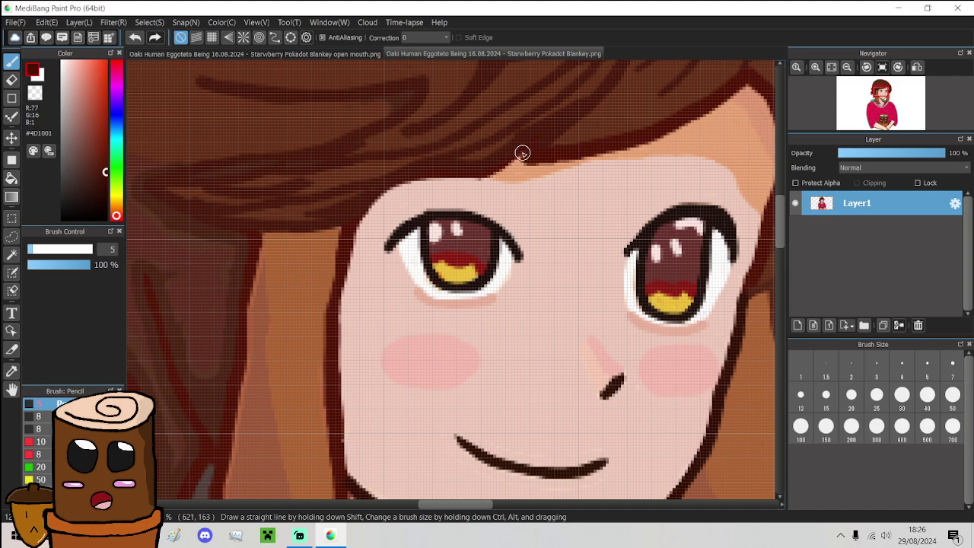
mouse_move(523, 154)
left_mouse_down()
mouse_move(413, 184)
mouse_move(344, 217)
left_mouse_up()
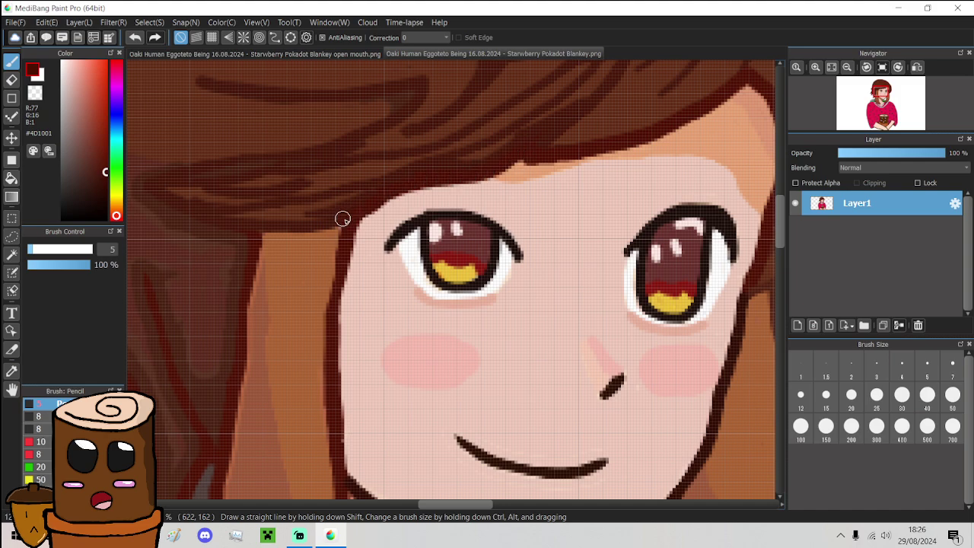
scroll(342, 220, "down", 3)
scroll(368, 263, "down", 1)
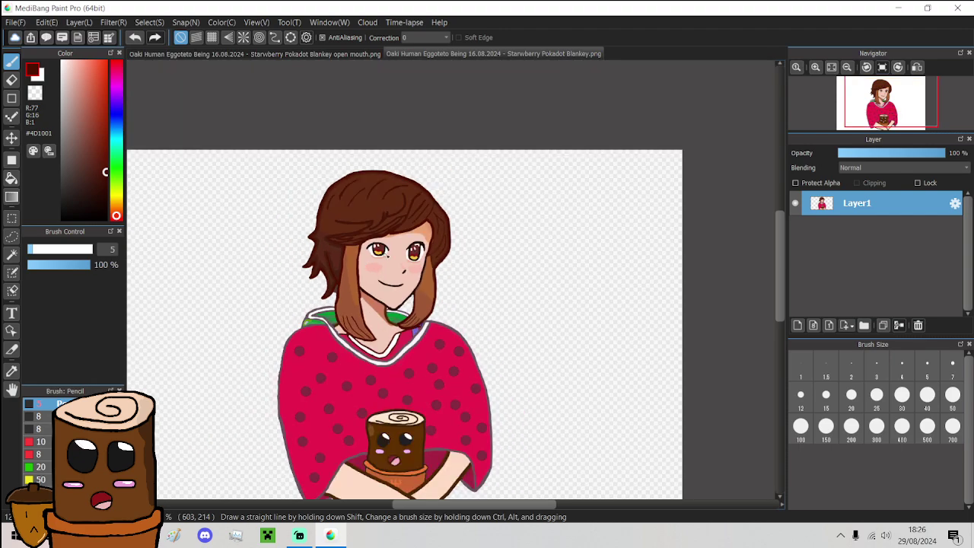
scroll(387, 241, "up", 5)
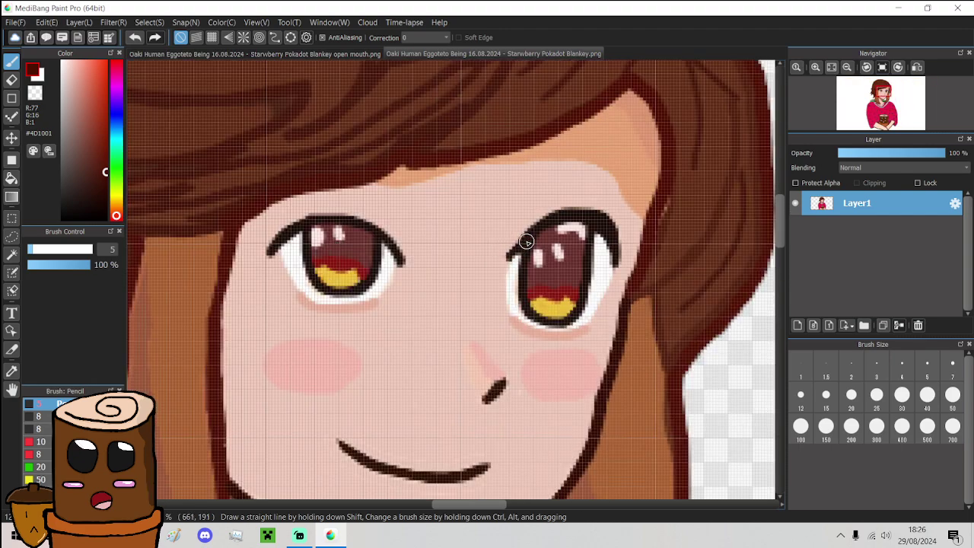
Draw a lowered eyelid line on the right eye in #1B0C07 and paint out its old upper lash with the skin colour #F1CABB
left_click(525, 244, "alt")
mouse_move(518, 255)
left_mouse_down()
mouse_move(544, 233)
mouse_move(578, 227)
mouse_move(621, 261)
left_mouse_up()
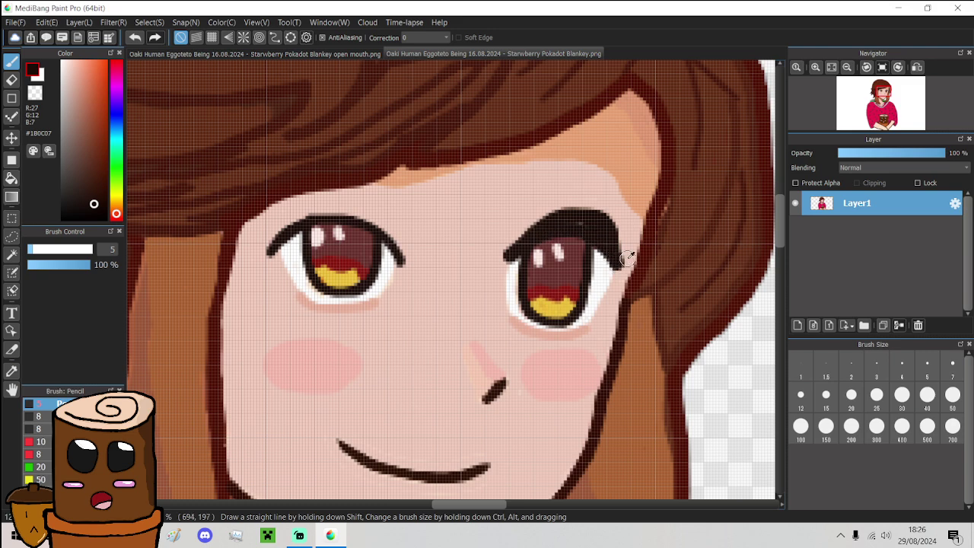
left_click(631, 257, "alt")
mouse_move(603, 228)
left_mouse_down()
mouse_move(546, 220)
mouse_move(491, 242)
mouse_move(562, 211)
mouse_move(621, 230)
left_mouse_up()
scroll(581, 218, "down", 3)
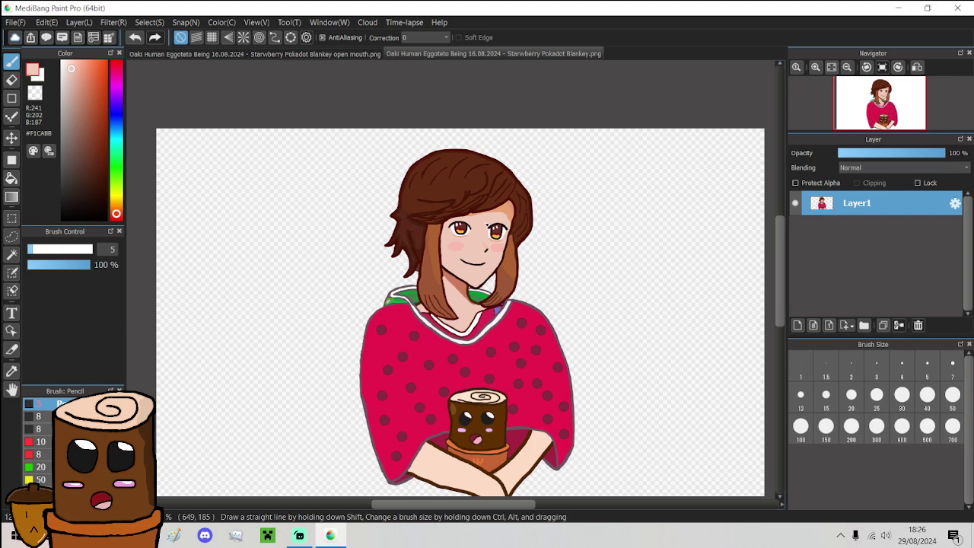
scroll(489, 232, "up", 4)
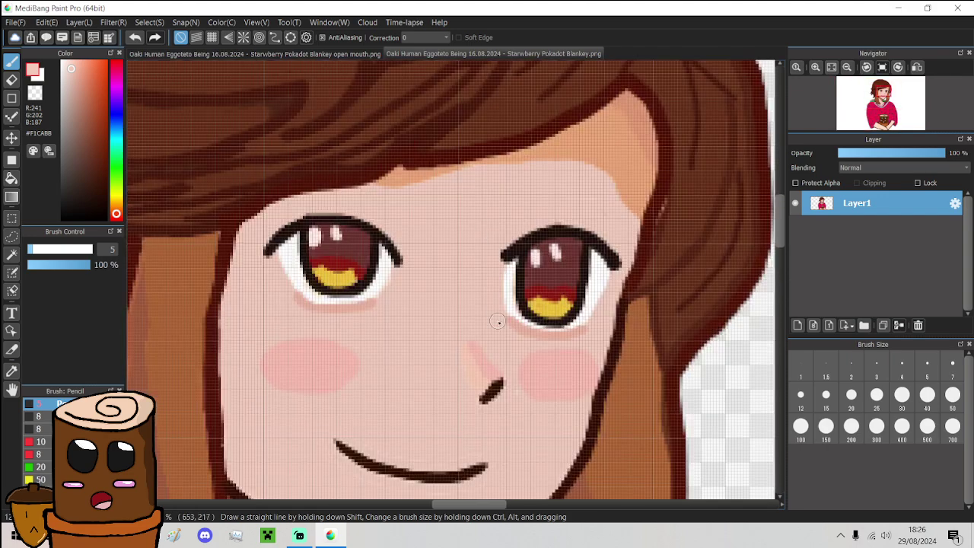
scroll(497, 322, "down", 4)
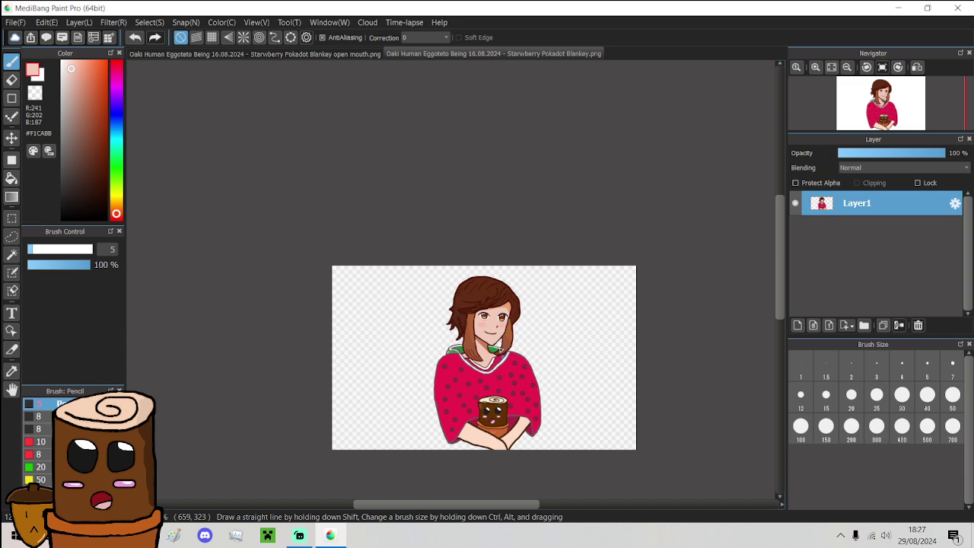
Hide the New Blackout Transition source in Streamlabs Desktop and return to MediBang Paint Pro
left_click(299, 535)
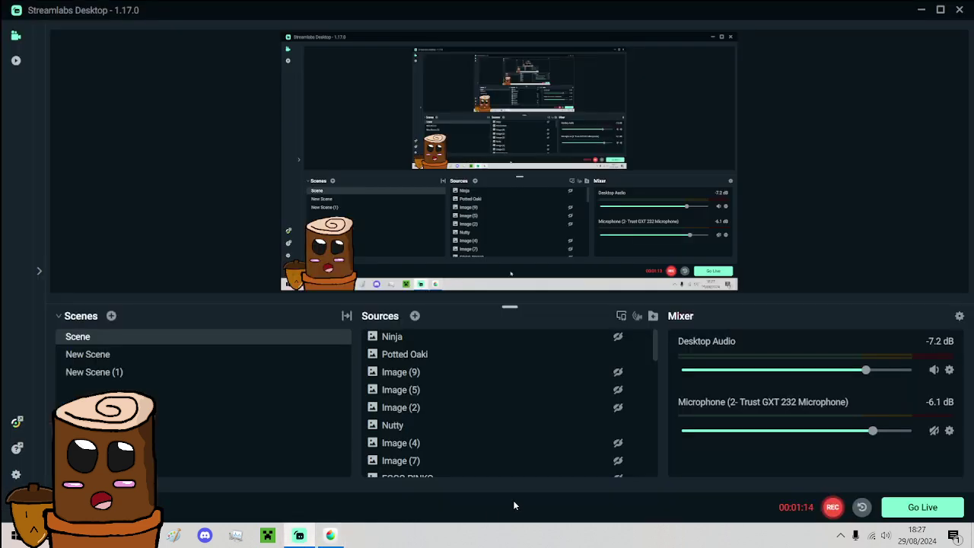
scroll(590, 449, "down", 2)
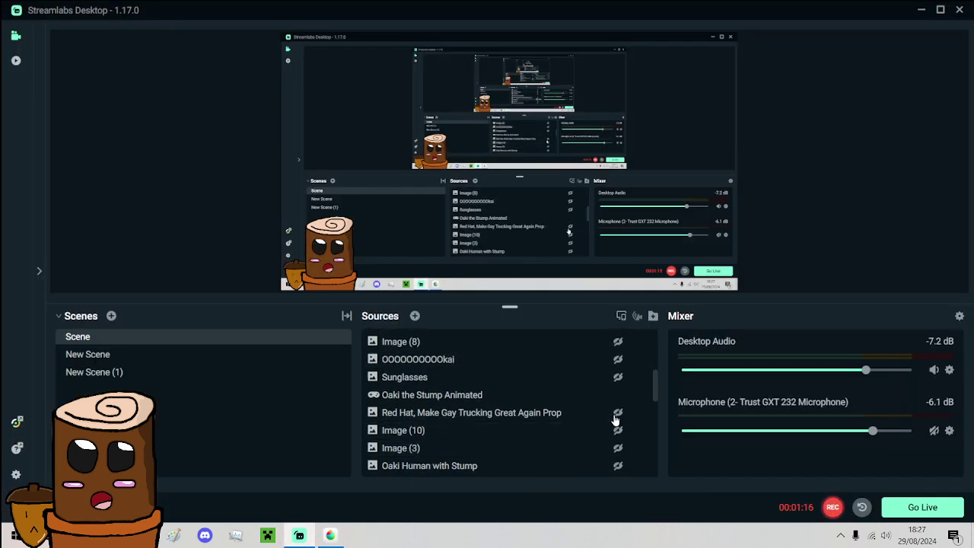
scroll(615, 415, "down", 5)
scroll(615, 435, "down", 5)
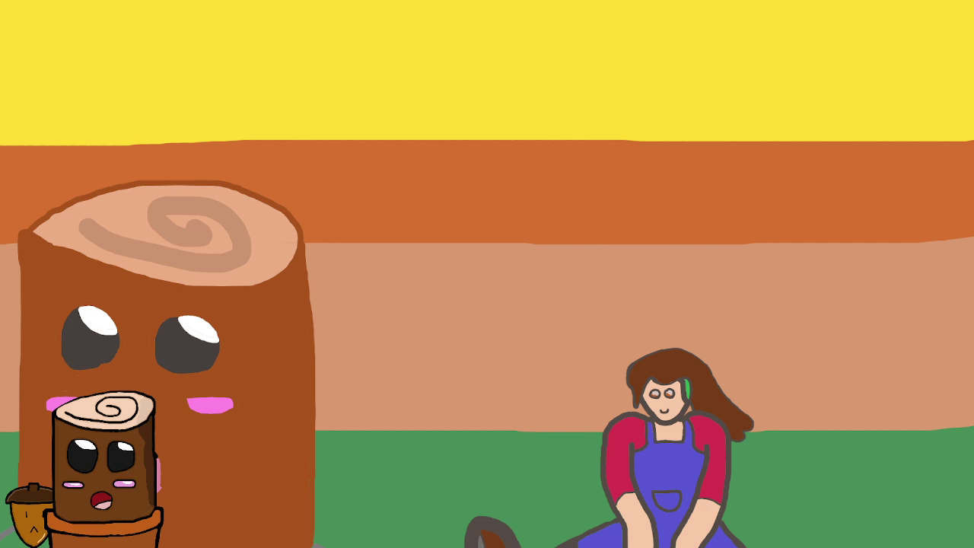
left_click(620, 398)
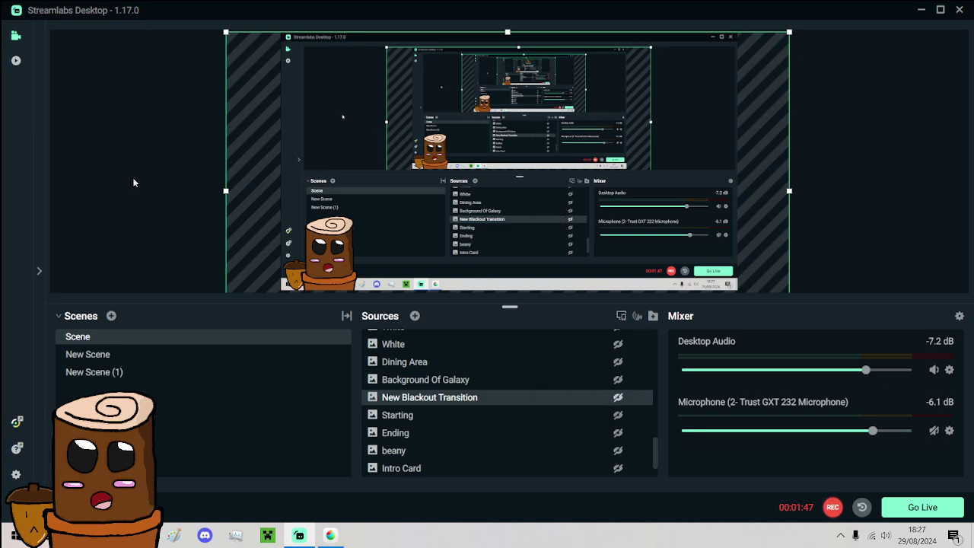
left_click(331, 535)
Try painting out the left eye beneath its upper lash in #F1CABB with brush sizes 5 and 15, and undo the strokes
scroll(500, 361, "up", 6)
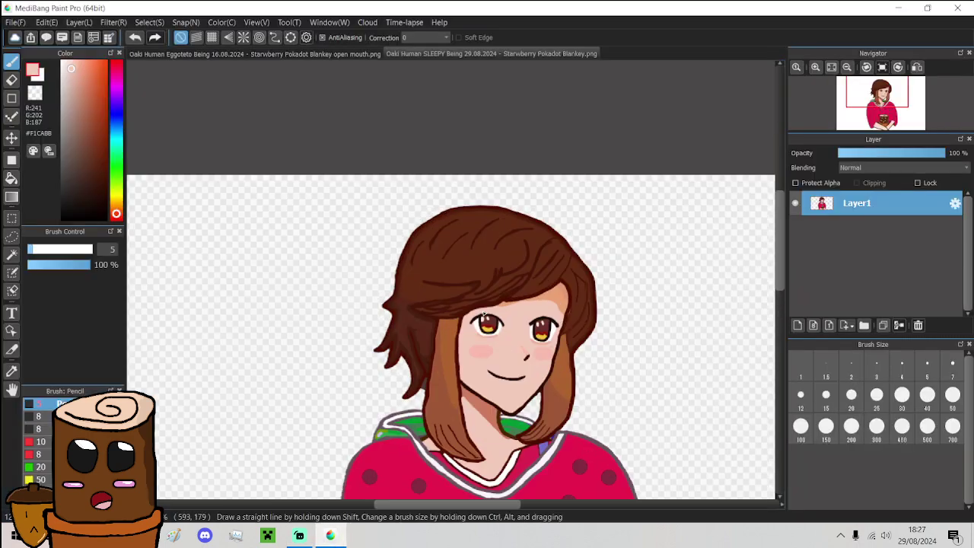
scroll(373, 326, "down", 4)
scroll(274, 306, "up", 3)
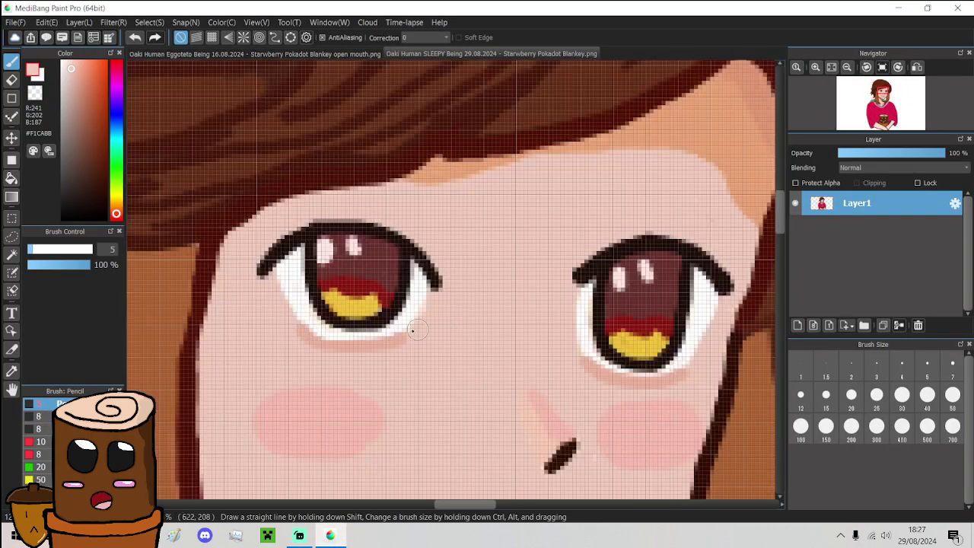
mouse_move(277, 302)
left_mouse_down()
mouse_move(332, 259)
mouse_move(378, 261)
mouse_move(434, 308)
mouse_move(396, 278)
mouse_move(354, 273)
mouse_move(317, 279)
mouse_move(289, 308)
mouse_move(354, 283)
mouse_move(384, 293)
left_mouse_up()
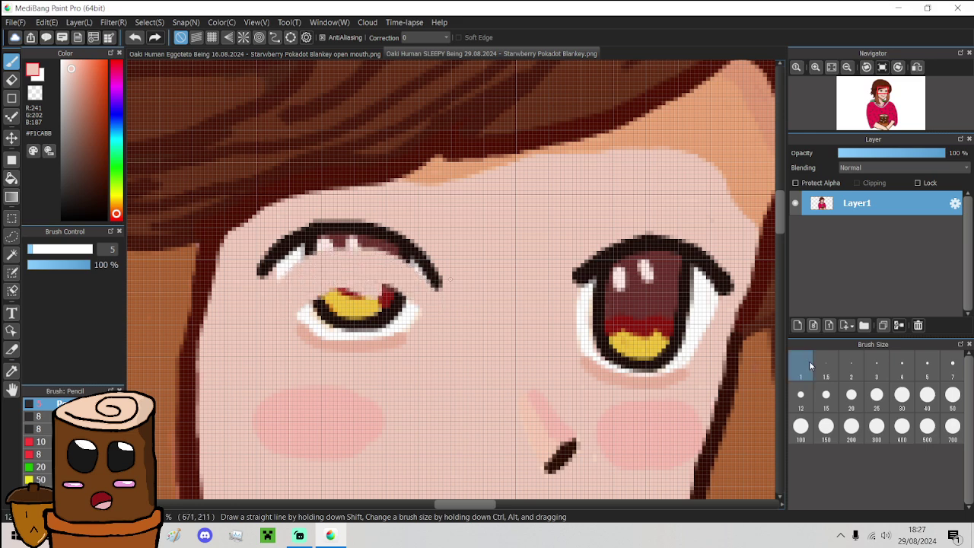
left_click(824, 394)
mouse_move(431, 342)
left_mouse_down()
mouse_move(386, 310)
mouse_move(346, 308)
mouse_move(308, 322)
mouse_move(405, 339)
mouse_move(365, 339)
left_mouse_up()
scroll(365, 339, "down", 5)
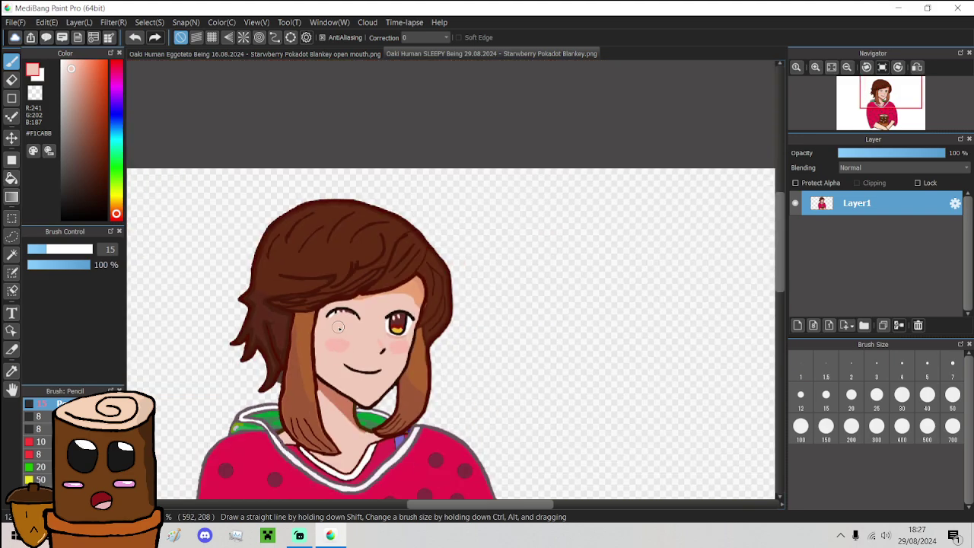
scroll(326, 304, "up", 5)
mouse_move(291, 299)
left_mouse_down()
mouse_move(261, 304)
mouse_move(388, 289)
mouse_move(461, 311)
mouse_move(395, 290)
left_mouse_up()
scroll(395, 290, "down", 5)
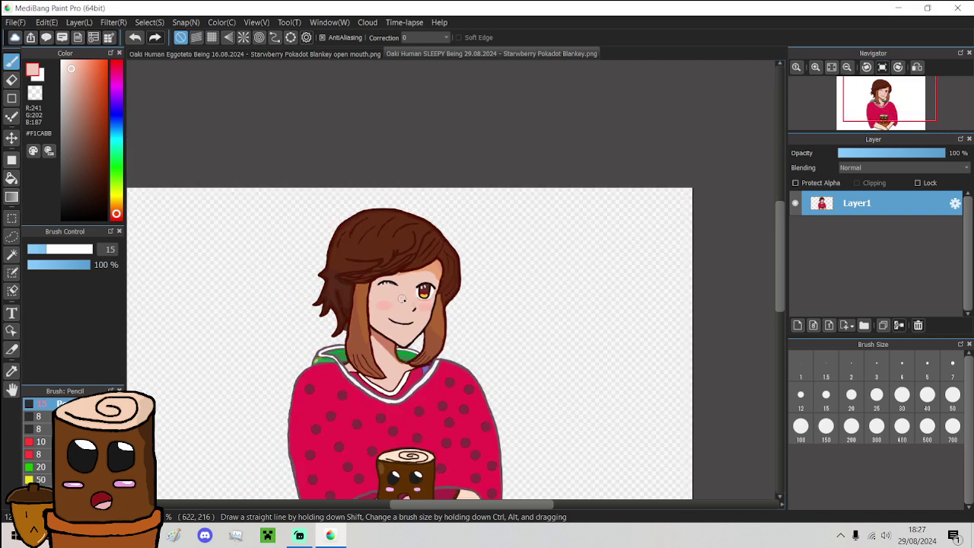
scroll(415, 303, "up", 5)
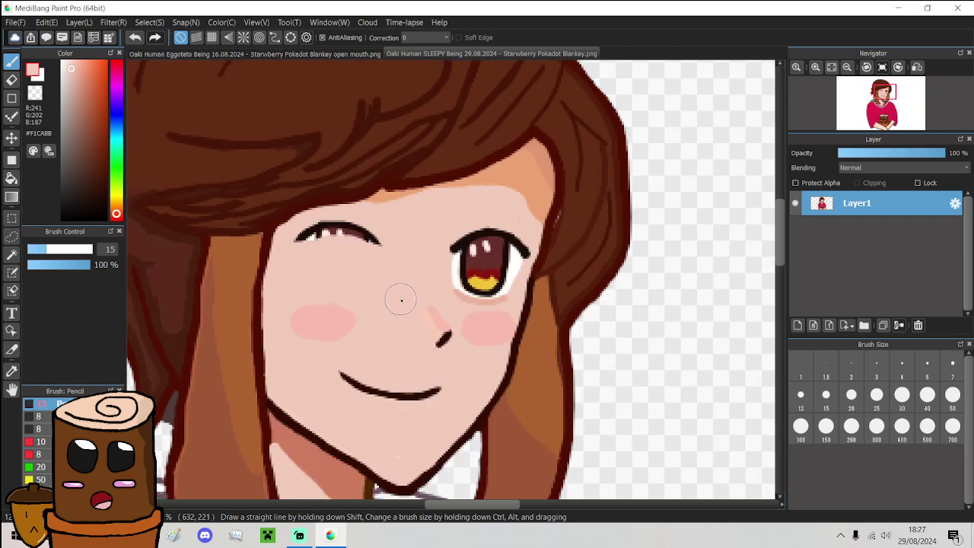
left_click(134, 38)
left_click(133, 40)
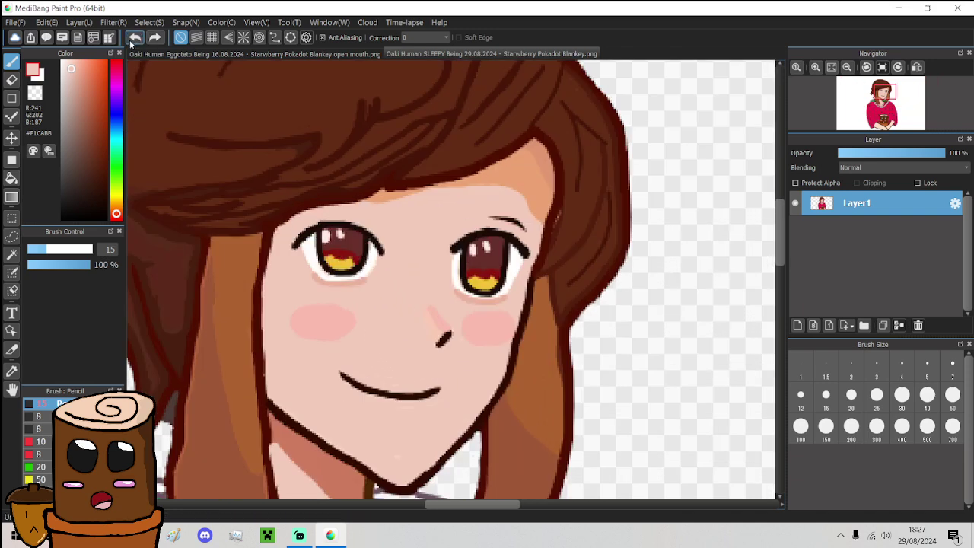
Draw lower, half-closed eyelid lines across both eyes in the lash colour #271914 at brush size 3
left_click(371, 245, "alt")
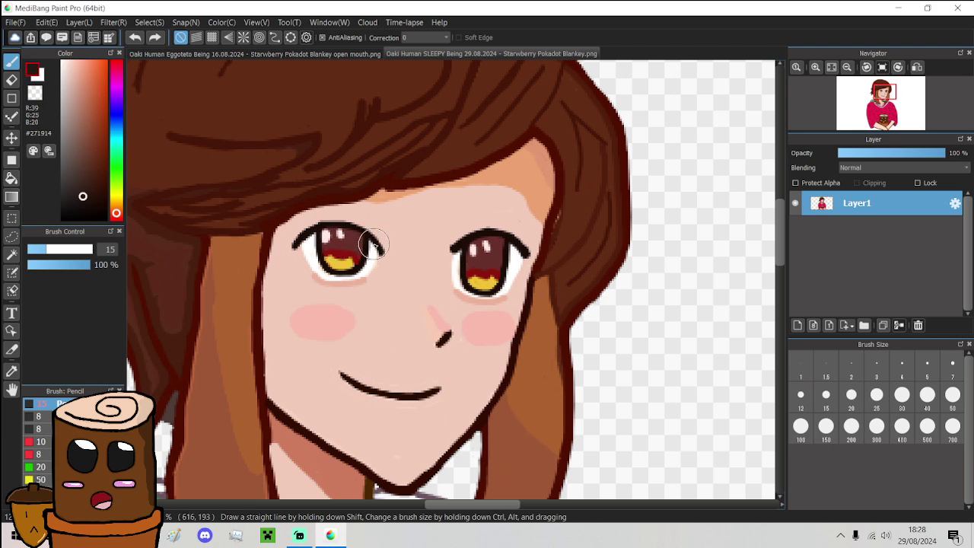
left_click(877, 368)
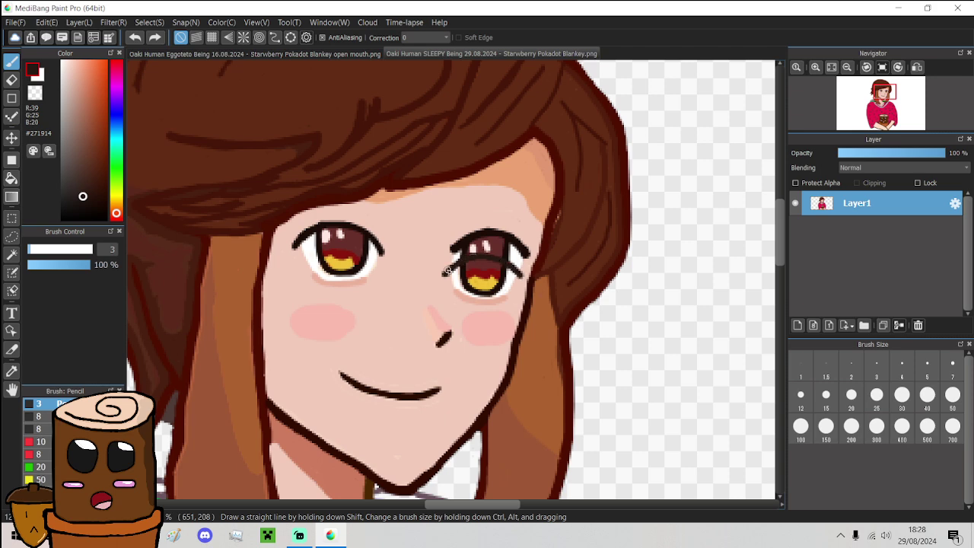
left_click_drag(446, 274, 442, 273)
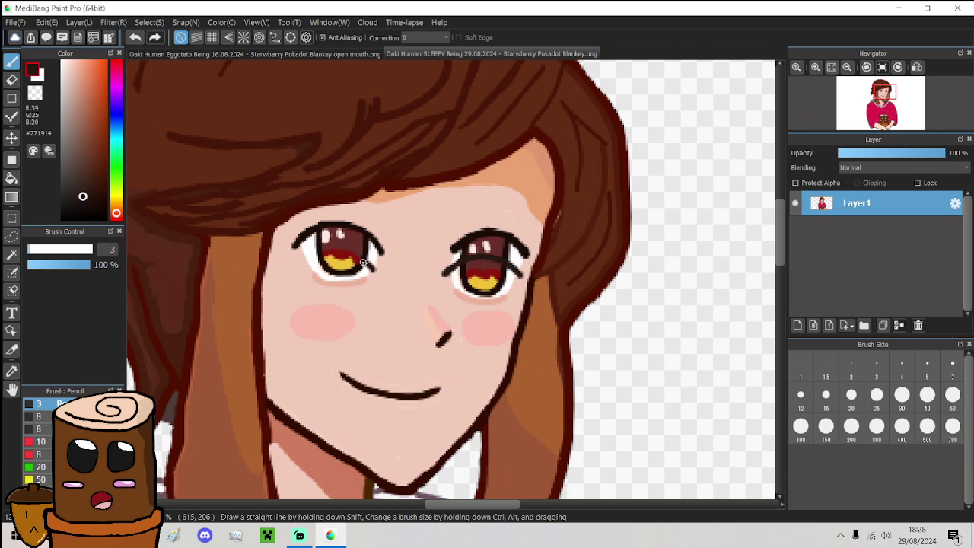
left_click_drag(326, 257, 360, 259)
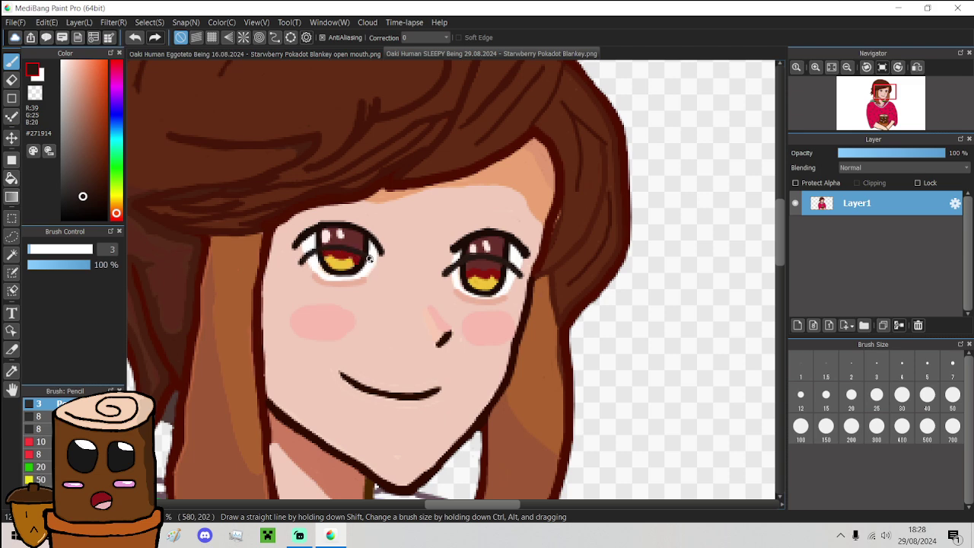
Paint out the left eye above the new eyelid line with the skin colour #F1CABB at brush size 12
left_click(801, 395)
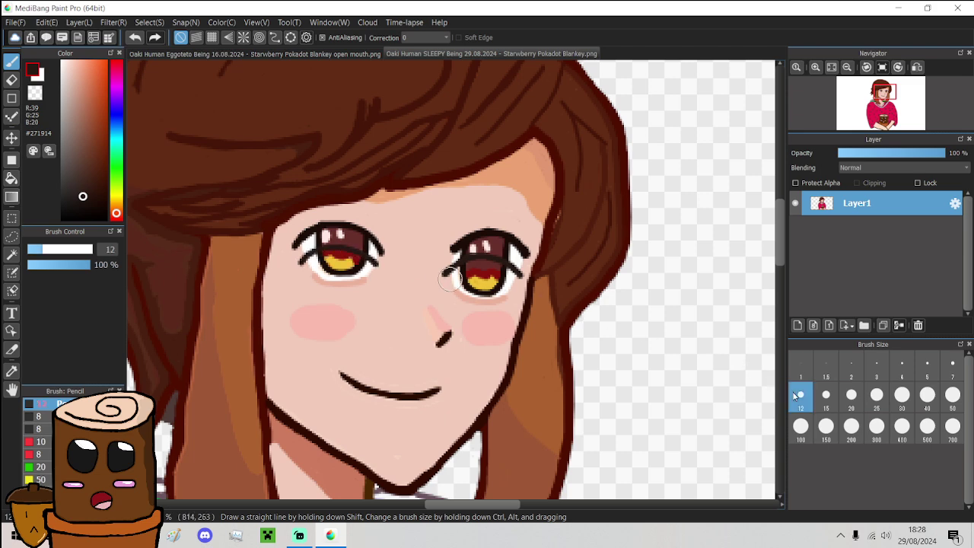
left_click(402, 260, "alt")
mouse_move(387, 255)
left_mouse_down()
mouse_move(317, 230)
mouse_move(341, 231)
mouse_move(292, 250)
mouse_move(335, 223)
mouse_move(380, 230)
mouse_move(327, 226)
left_mouse_up()
Thicken and smooth the half-closed eyelid lines of both eyes in #271914 at brush size 3
left_click(877, 371)
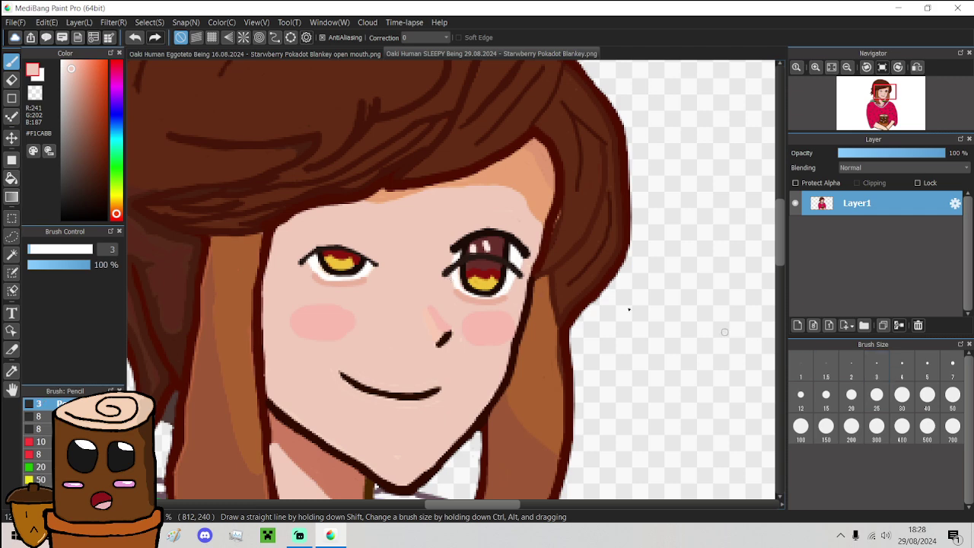
scroll(298, 263, "up", 3)
left_click(297, 263, "alt")
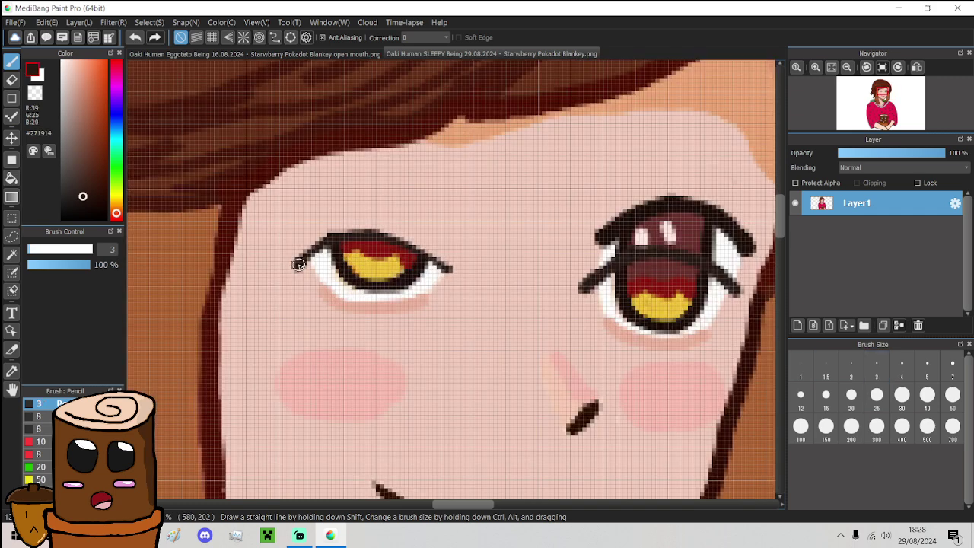
mouse_move(297, 264)
left_mouse_down()
mouse_move(341, 234)
mouse_move(379, 231)
mouse_move(452, 268)
left_mouse_up()
scroll(452, 266, "down", 3)
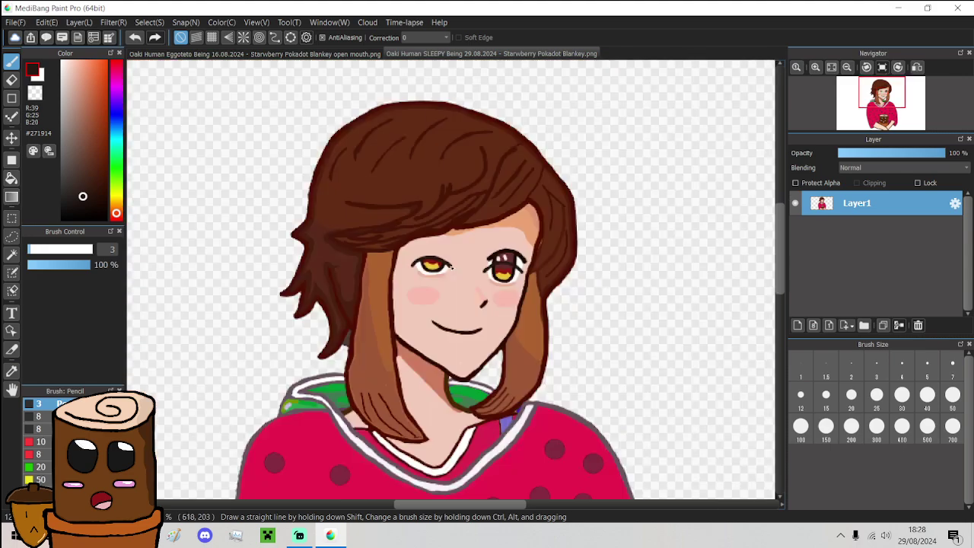
scroll(486, 270, "up", 3)
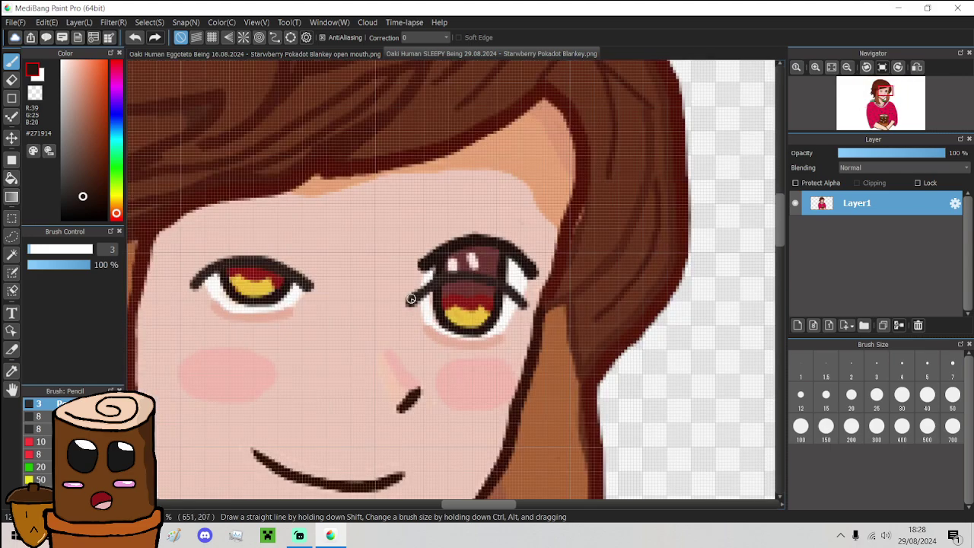
mouse_move(411, 302)
left_mouse_down()
mouse_move(460, 270)
mouse_move(493, 274)
mouse_move(514, 293)
left_mouse_up()
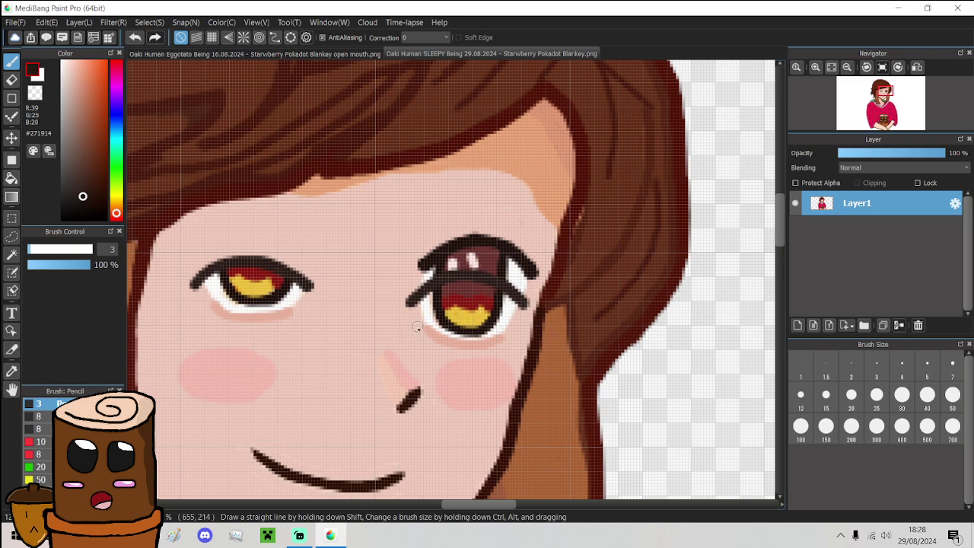
Paint skin colour #F1CABB beneath the right eyelid line at brush size 3 and over the old upper lash at size 15
left_click(417, 327, "alt")
mouse_move(423, 315)
left_mouse_down()
mouse_move(465, 293)
mouse_move(507, 310)
left_mouse_up()
left_click(826, 394)
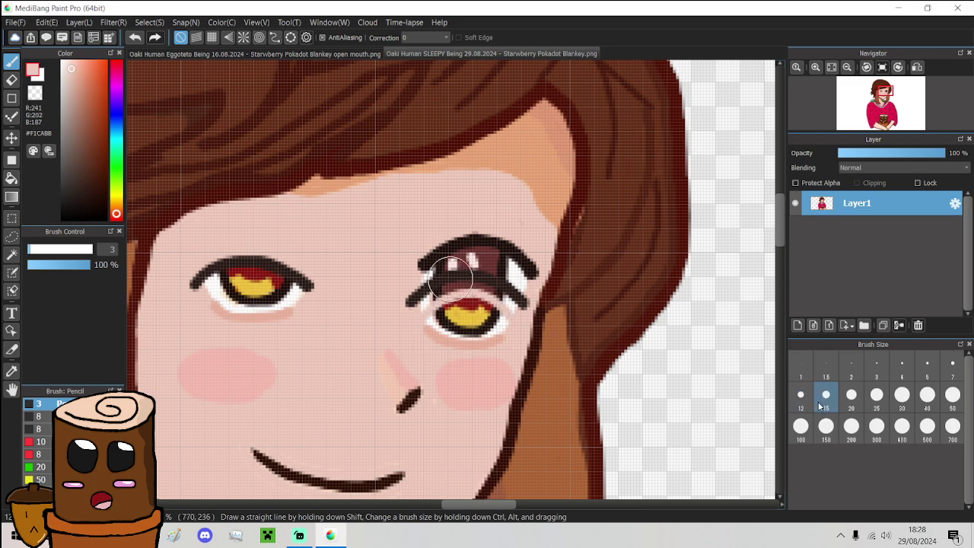
mouse_move(398, 274)
left_mouse_down()
mouse_move(405, 256)
mouse_move(442, 246)
mouse_move(525, 265)
left_mouse_up()
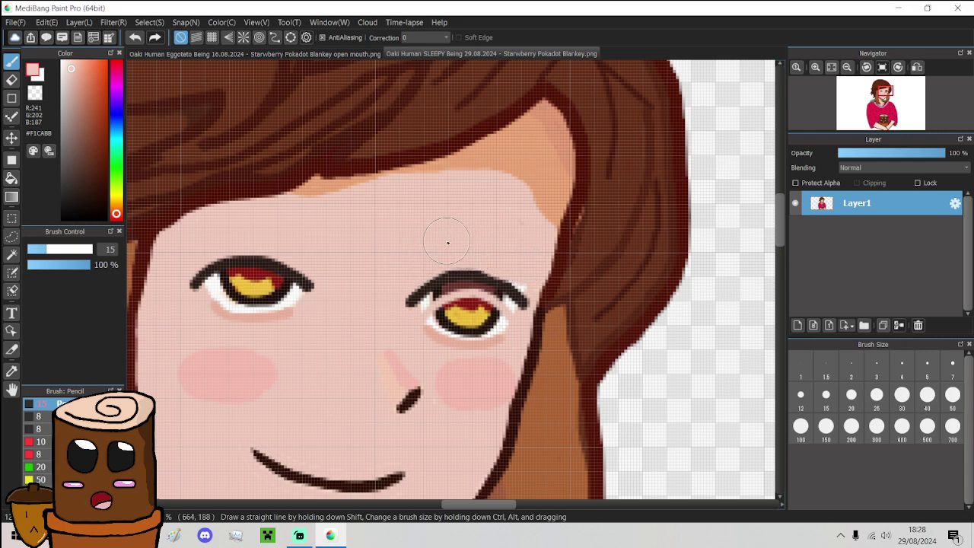
Touch up the outer end of the right eyelid line in the lash colour and clean the white specks above it with #F1CABB, brush size 3
left_click(878, 376)
scroll(468, 290, "up", 5)
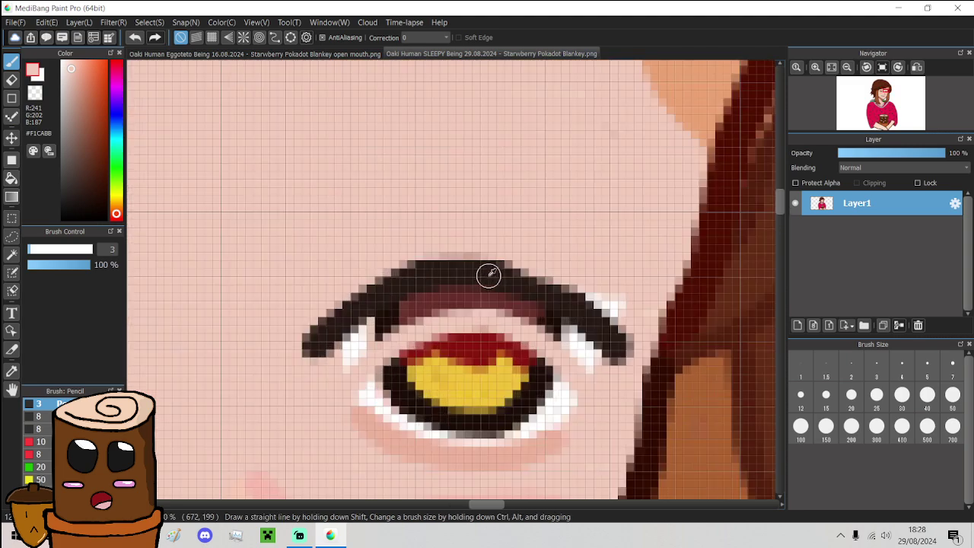
left_click(487, 274, "alt")
mouse_move(497, 274)
left_mouse_down()
mouse_move(573, 302)
mouse_move(628, 341)
mouse_move(635, 320)
mouse_move(594, 288)
mouse_move(631, 316)
left_mouse_up()
left_click(643, 320, "alt")
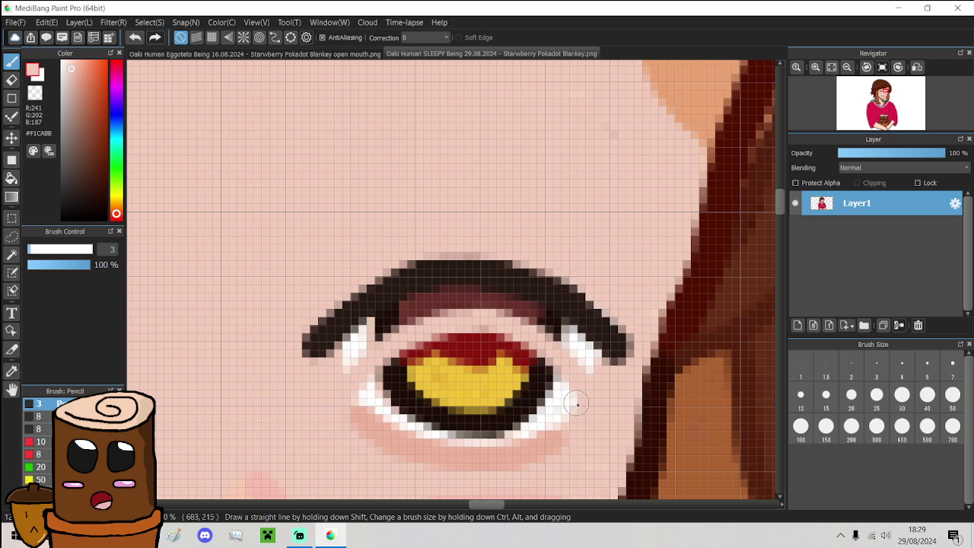
Paint out the remaining parts of both eyes beneath the eyelid lines with skin colour #F1CABB at brush size 12, leaving them closed
left_click(802, 394)
mouse_move(571, 396)
left_mouse_down()
mouse_move(563, 415)
mouse_move(498, 380)
mouse_move(447, 404)
mouse_move(482, 432)
mouse_move(532, 437)
left_mouse_up()
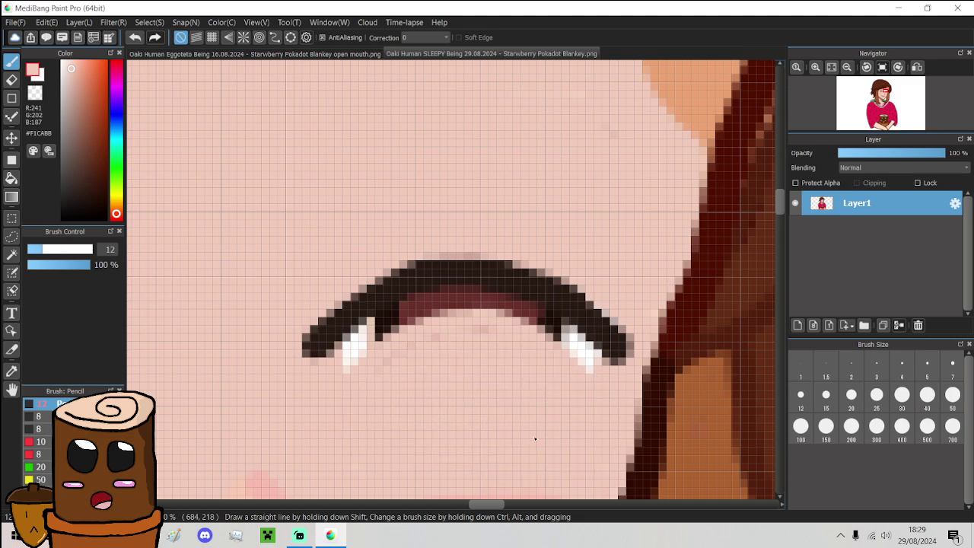
scroll(456, 388, "down", 5)
scroll(457, 388, "down", 5)
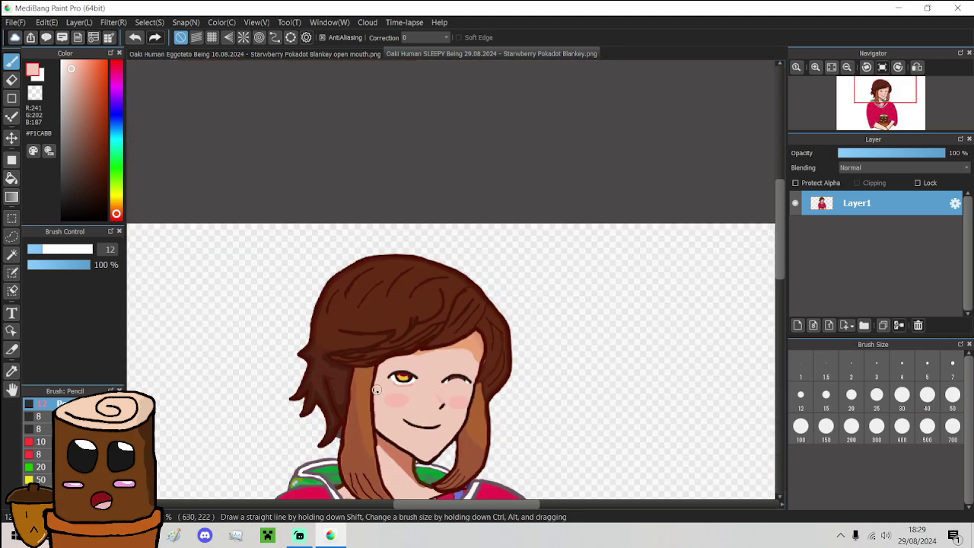
scroll(376, 390, "up", 5)
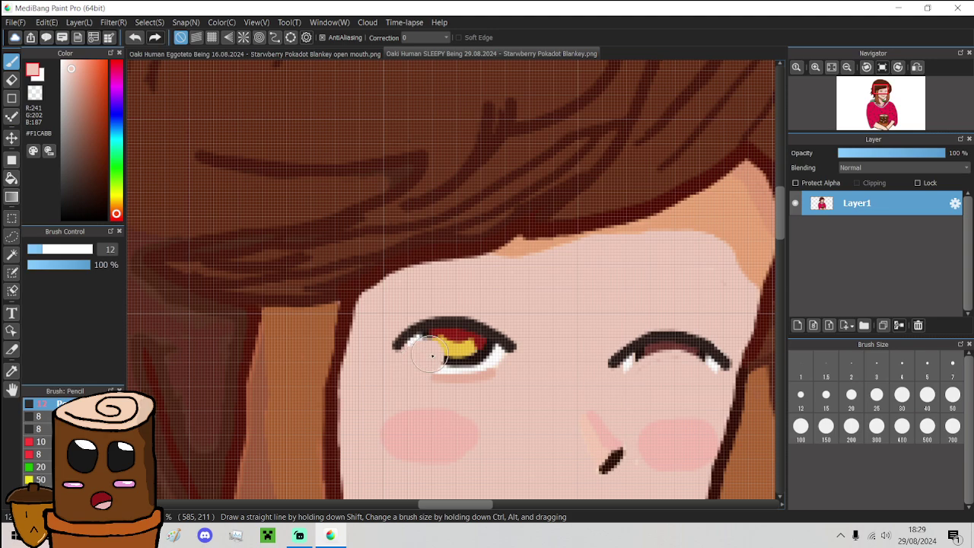
mouse_move(432, 356)
left_mouse_down()
mouse_move(472, 358)
mouse_move(505, 374)
mouse_move(426, 366)
mouse_move(497, 383)
left_mouse_up()
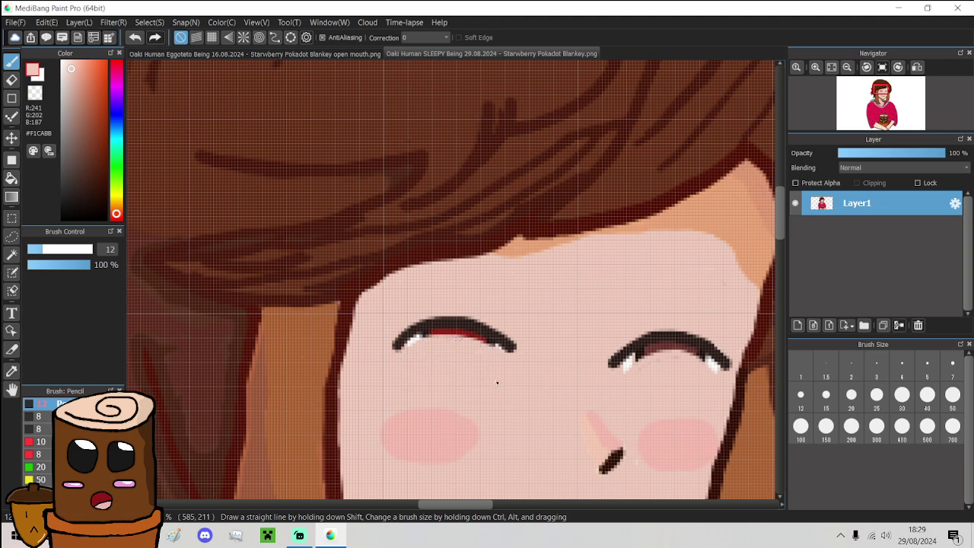
scroll(497, 383, "down", 5)
scroll(521, 423, "up", 1)
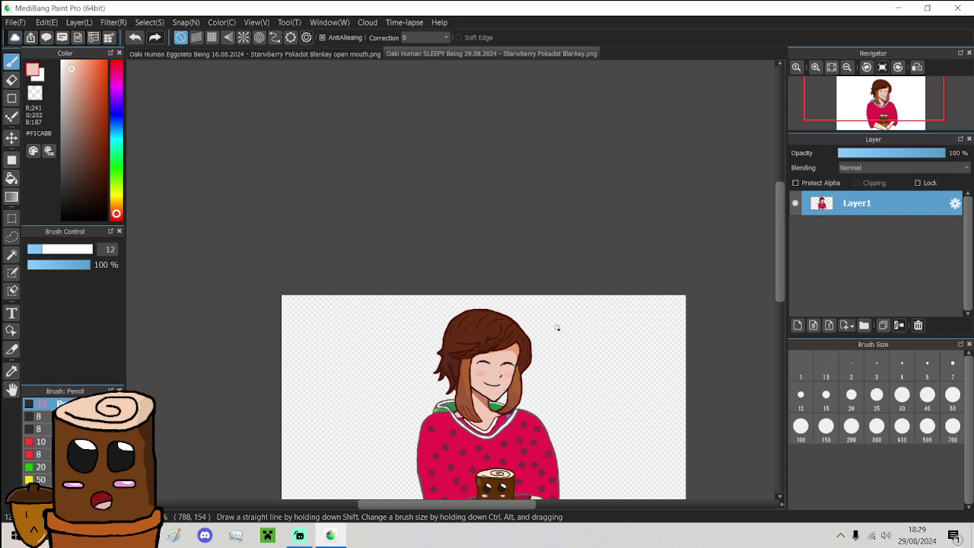
left_click_drag(559, 327, 504, 420)
key("ctrl+z")
Switch to Streamlabs Desktop and show the New Blackout Transition source in the scene
left_click(299, 535)
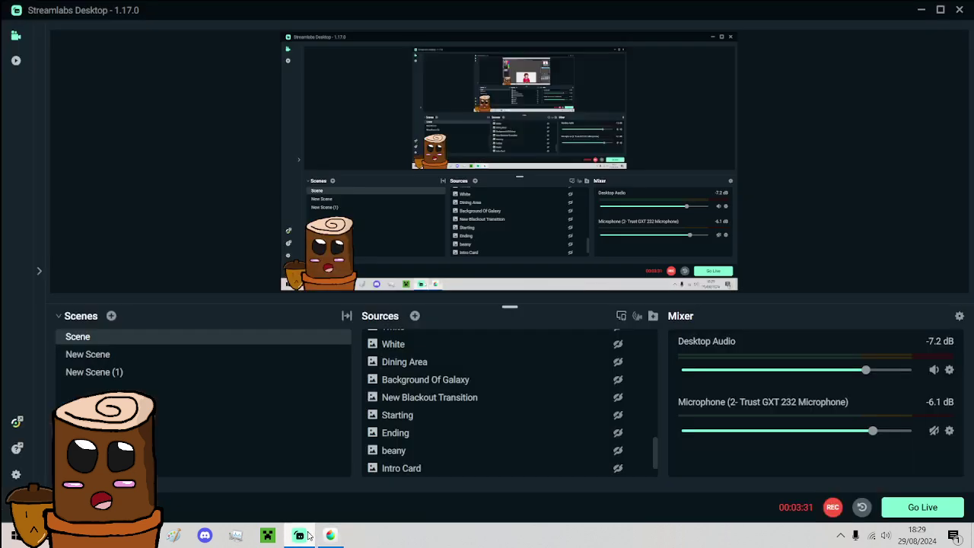
left_click(617, 398)
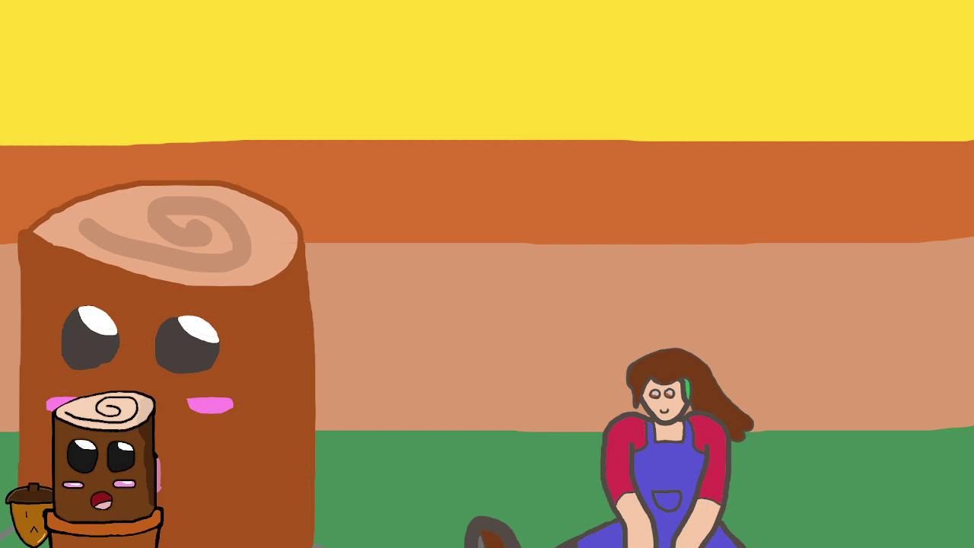
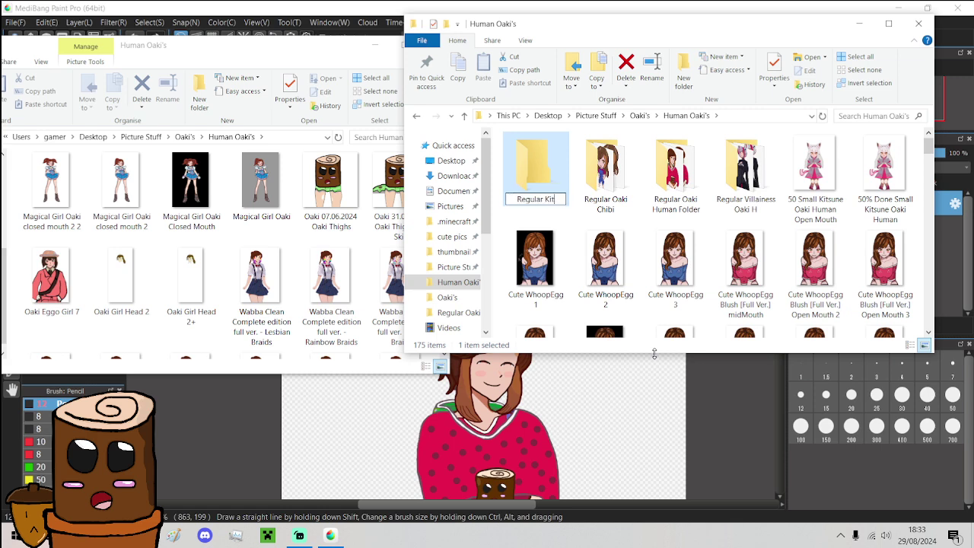
Name the new folder Regular Kitsune Oaki Humans and move the two Small Kitsune Oaki Human images into it
type("aki Humans")
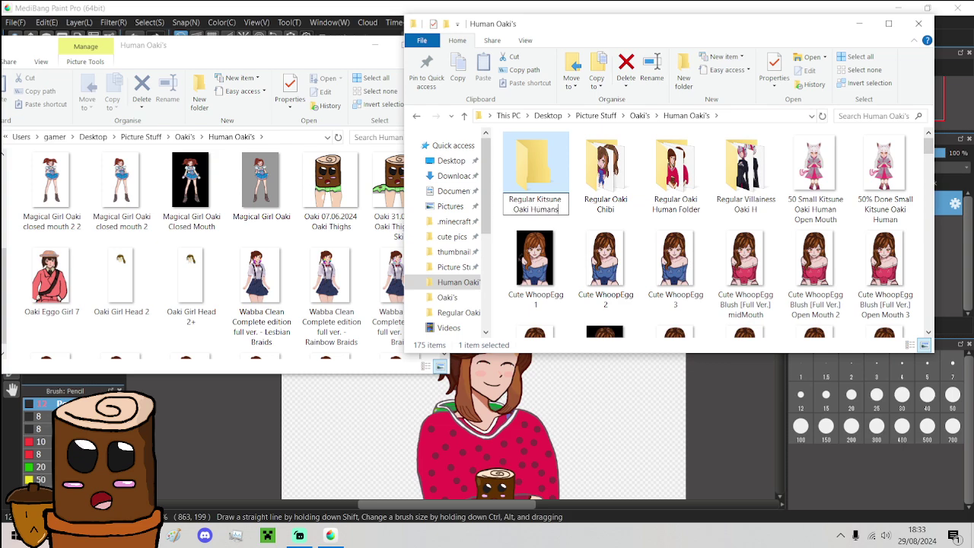
key("Return")
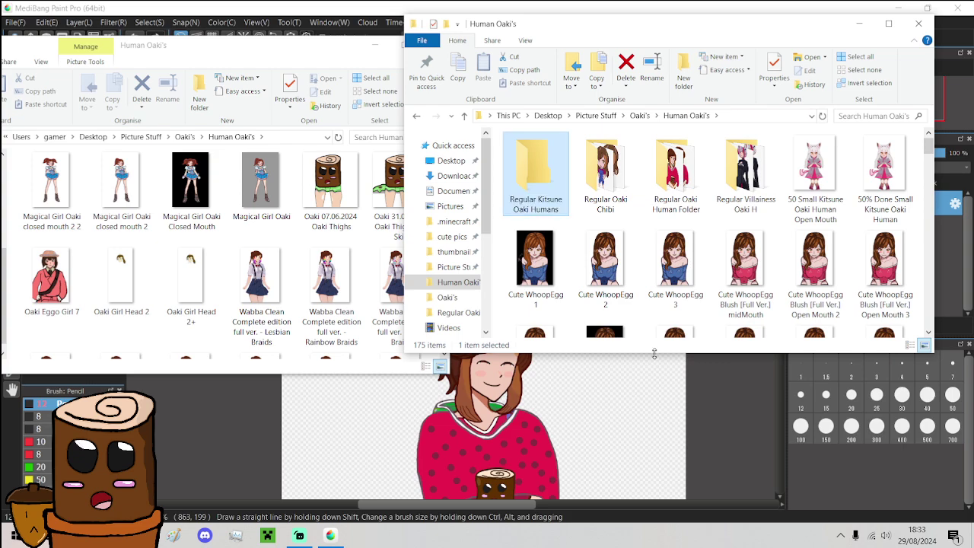
scroll(251, 228, "down", 10)
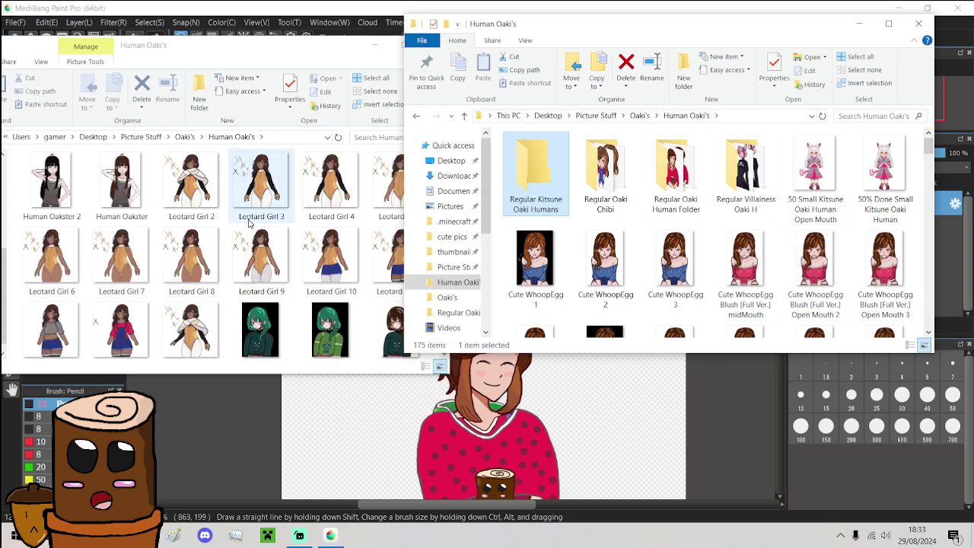
scroll(249, 222, "up", 10)
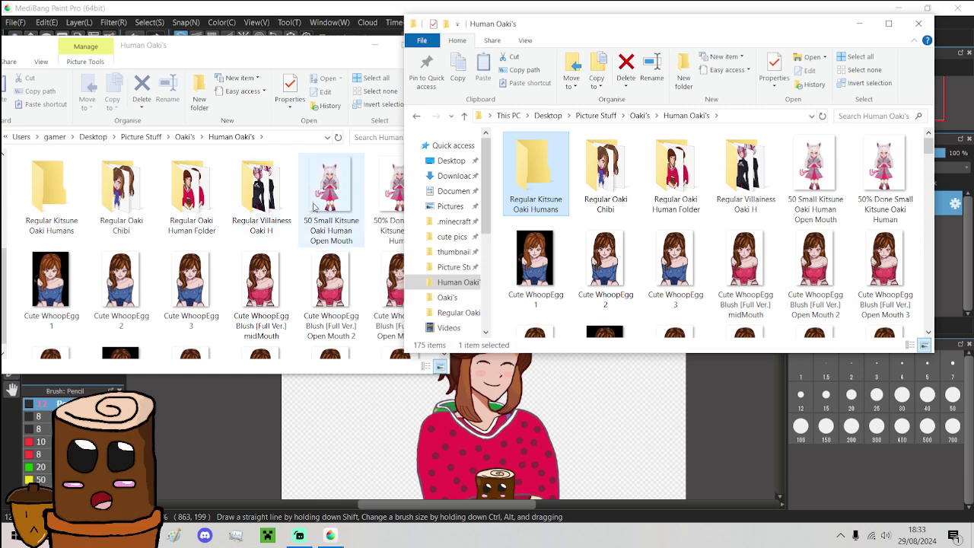
left_click_drag(301, 205, 378, 204)
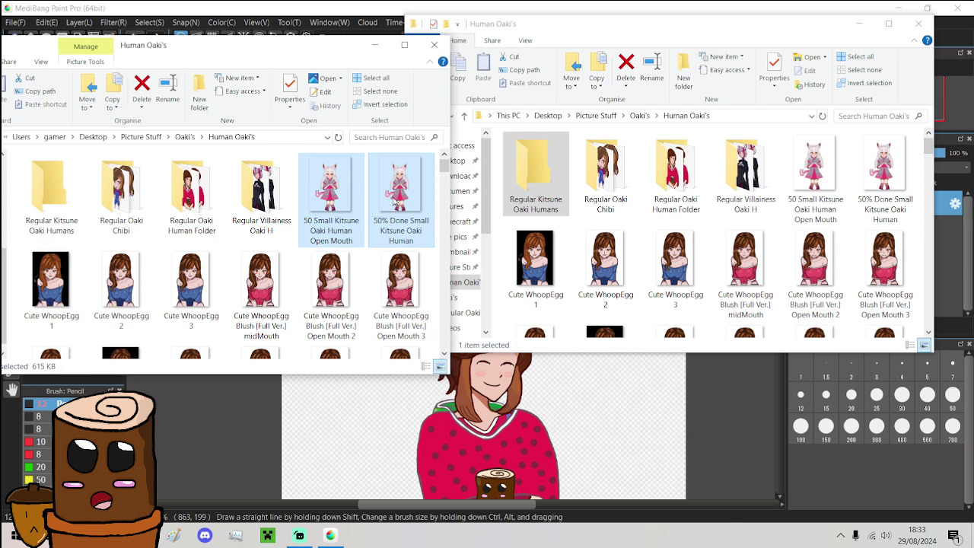
left_click_drag(388, 200, 536, 174)
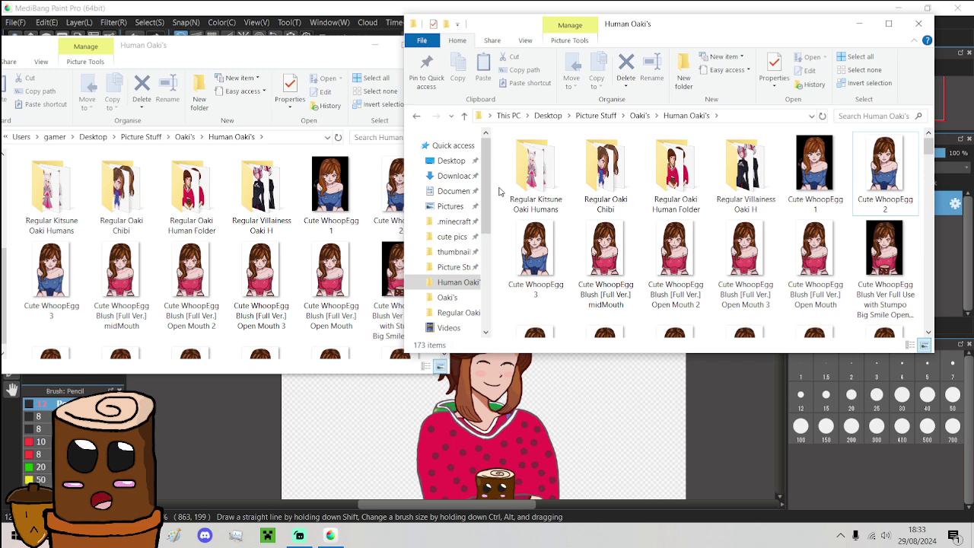
Create a folder named Regular Whoop Egg Oaki Human in the Human Oaki's folder
right_click(498, 190)
mouse_move(538, 360)
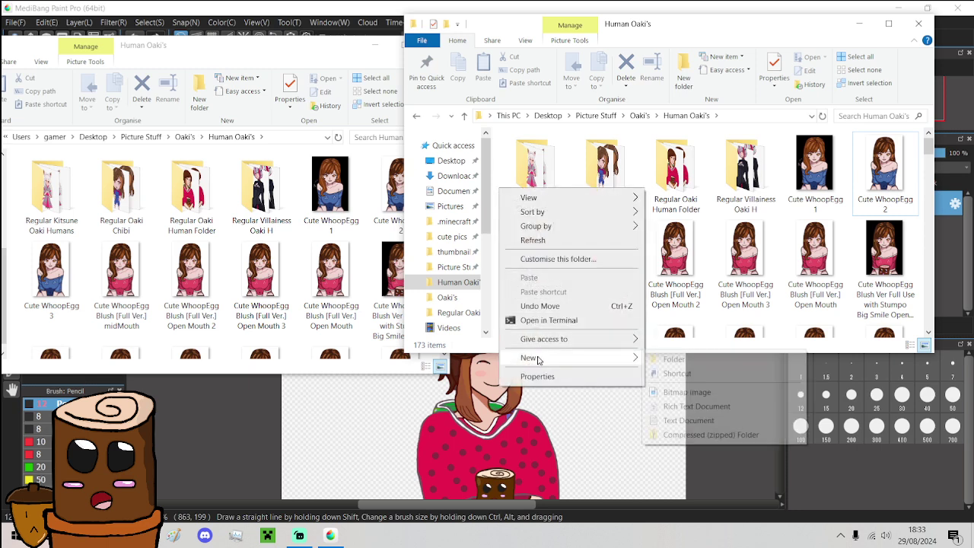
left_click(673, 359)
type("Regular Who")
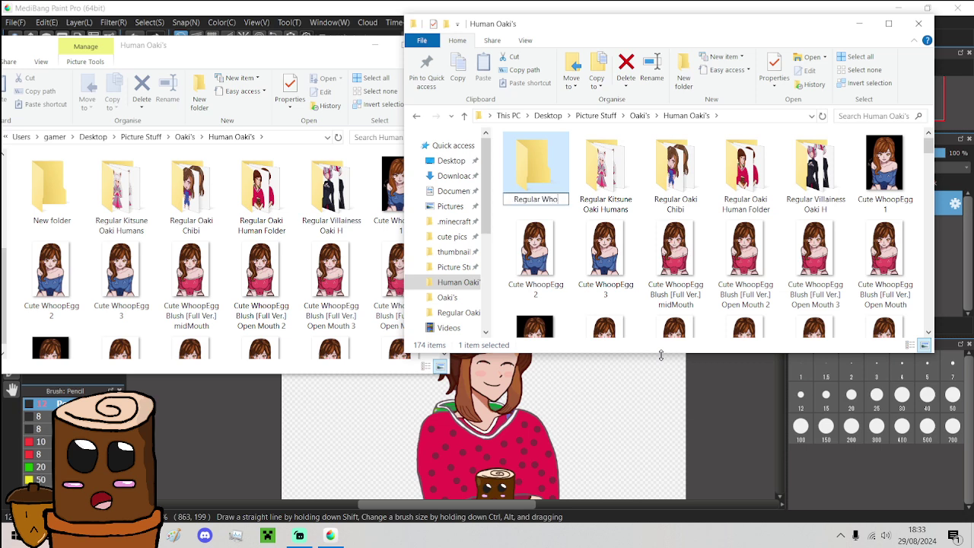
type("op Egg Oaki Human")
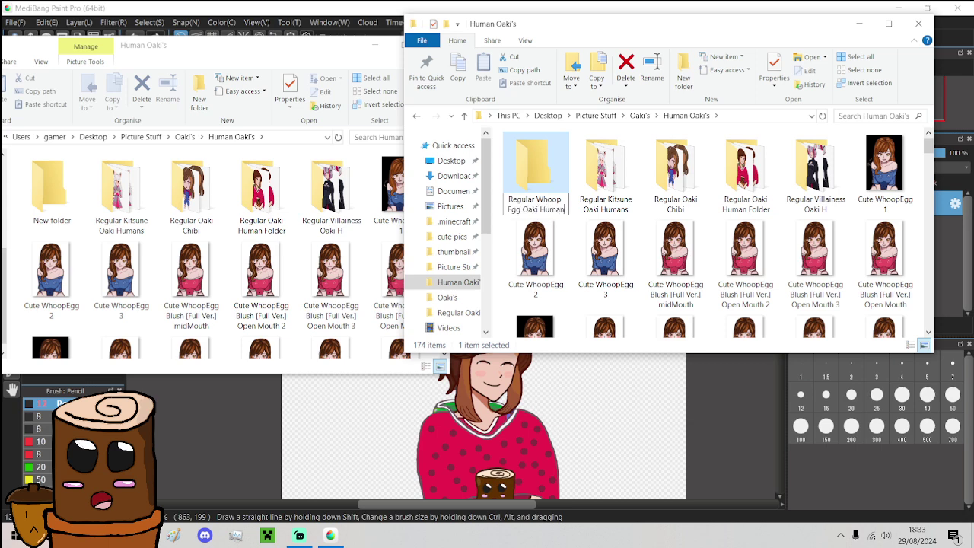
key("Return")
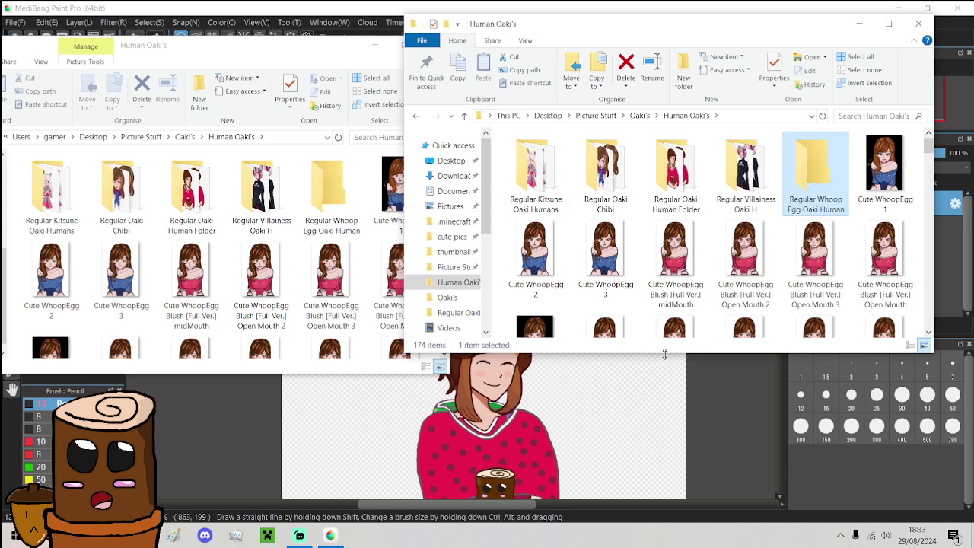
Move all Cute WhoopEgg images, including the standing and Stumpo versions, into the Regular Kitsune Oaki Humans folder
left_click_drag(510, 264, 541, 200)
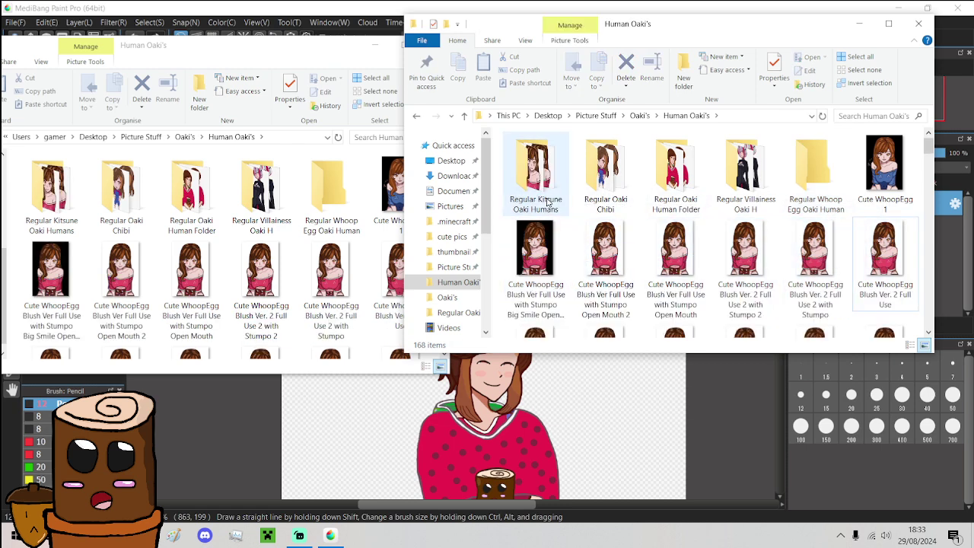
left_click_drag(512, 256, 535, 200)
left_click_drag(513, 252, 536, 190)
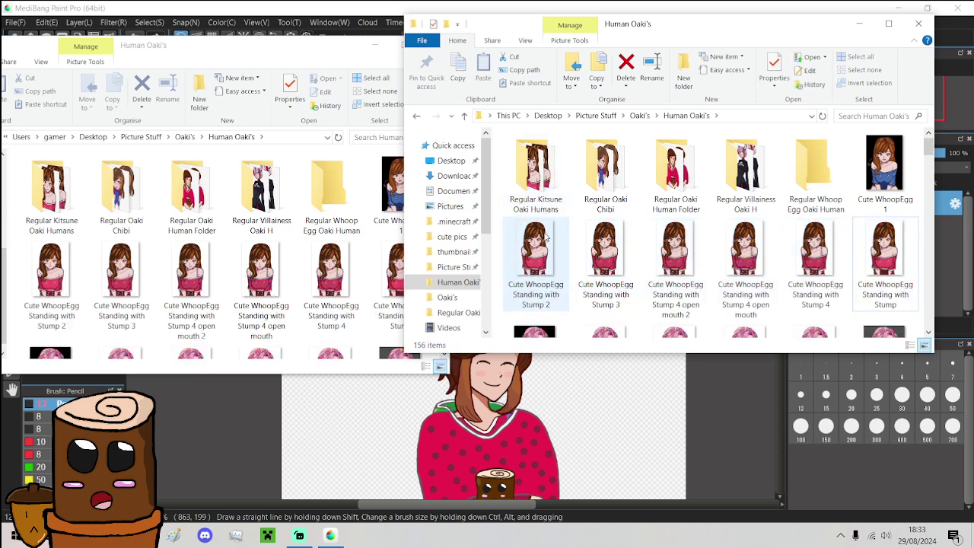
left_click_drag(507, 259, 538, 200)
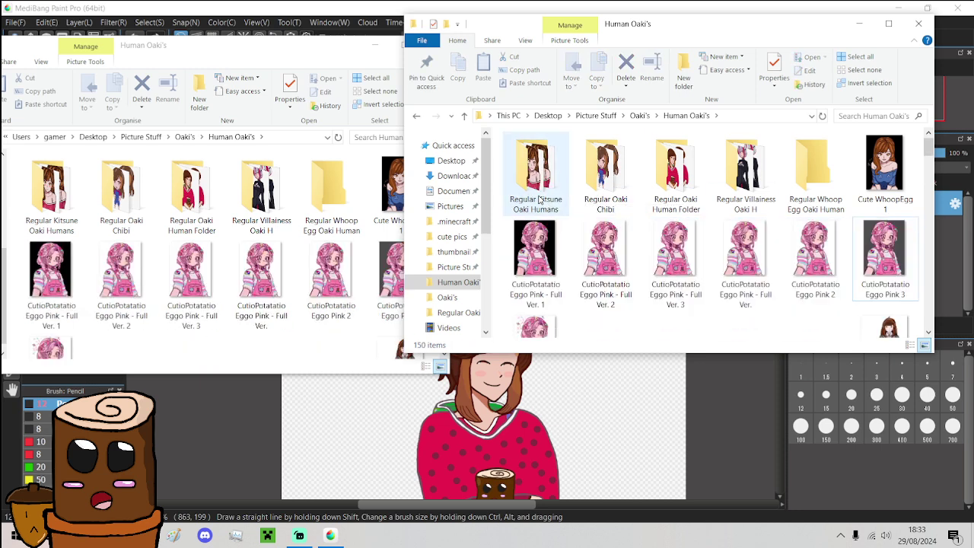
left_click(887, 185)
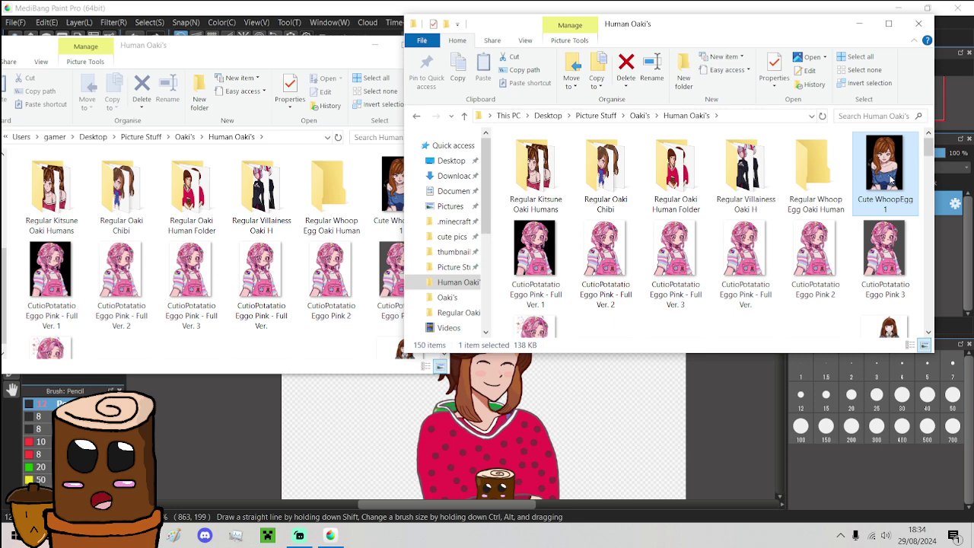
left_click_drag(891, 179, 539, 175)
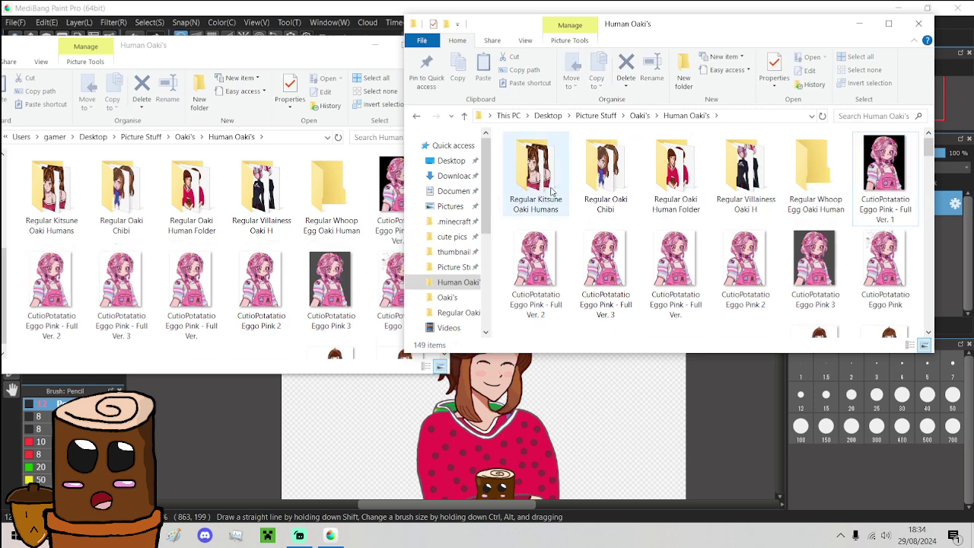
Create a folder named Regualr Pinko Oaki Human and move all CutioPotatatio Eggo Pink images into it
right_click(504, 239)
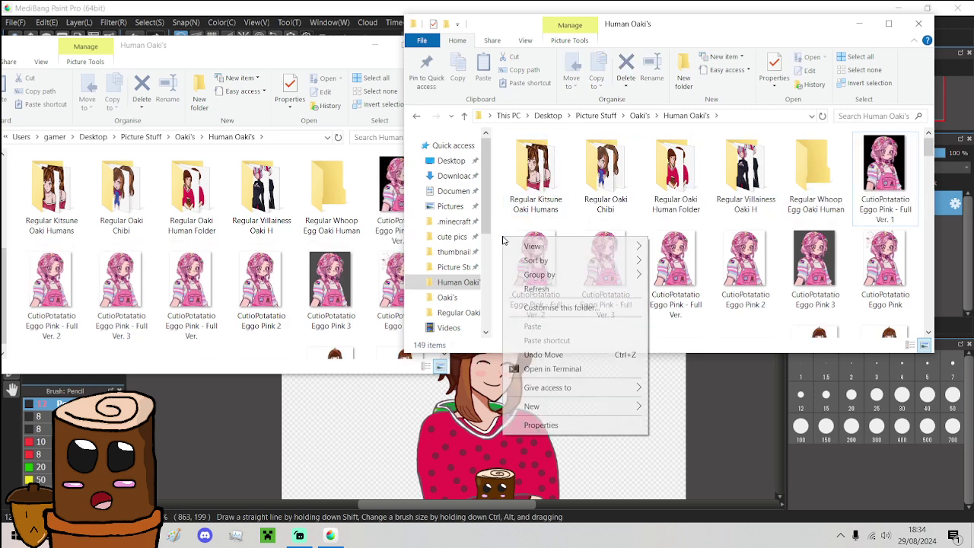
mouse_move(545, 412)
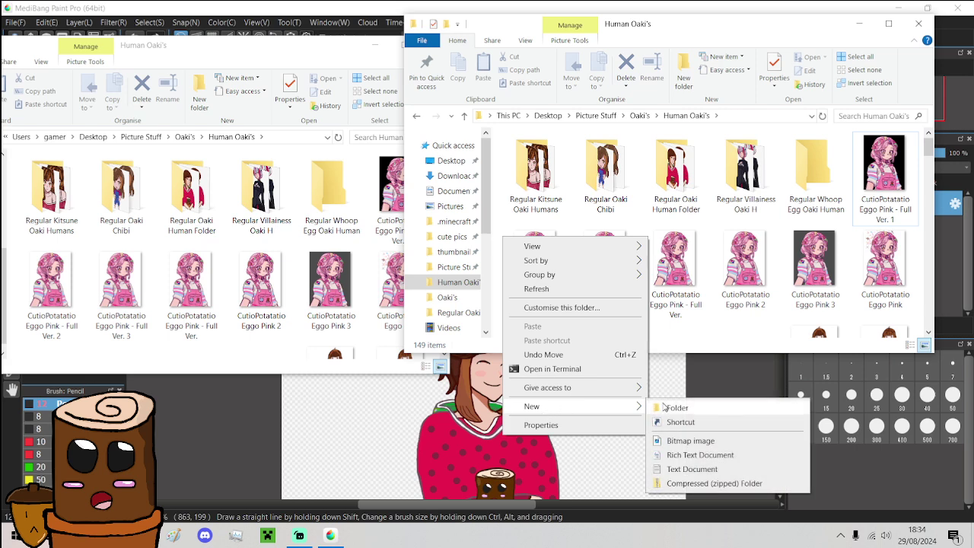
left_click(672, 409)
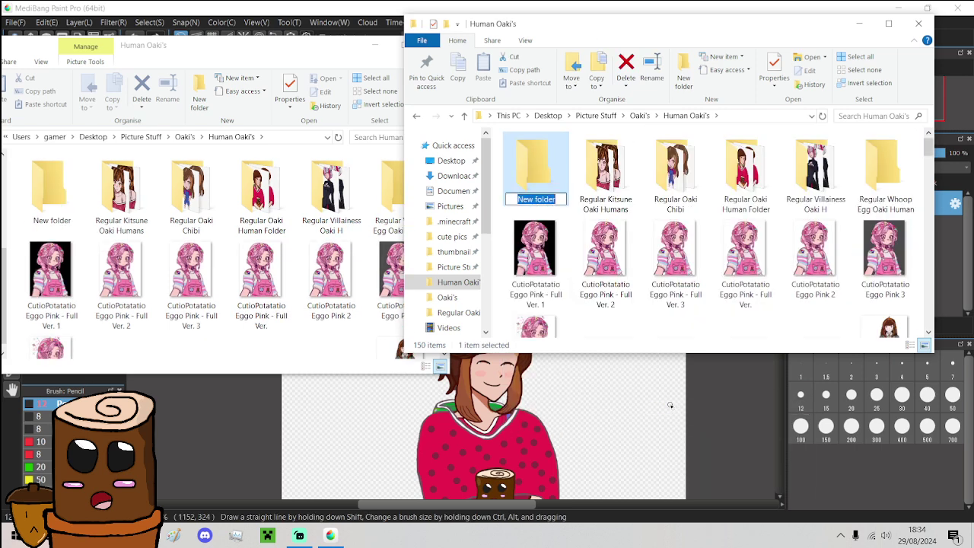
type("Regualr Pinko")
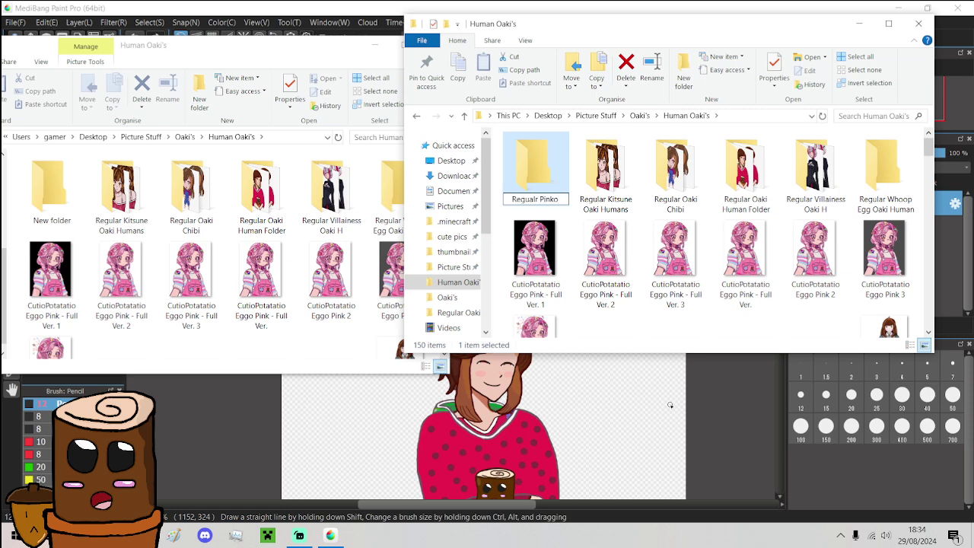
type("Oaki Human")
key("Return")
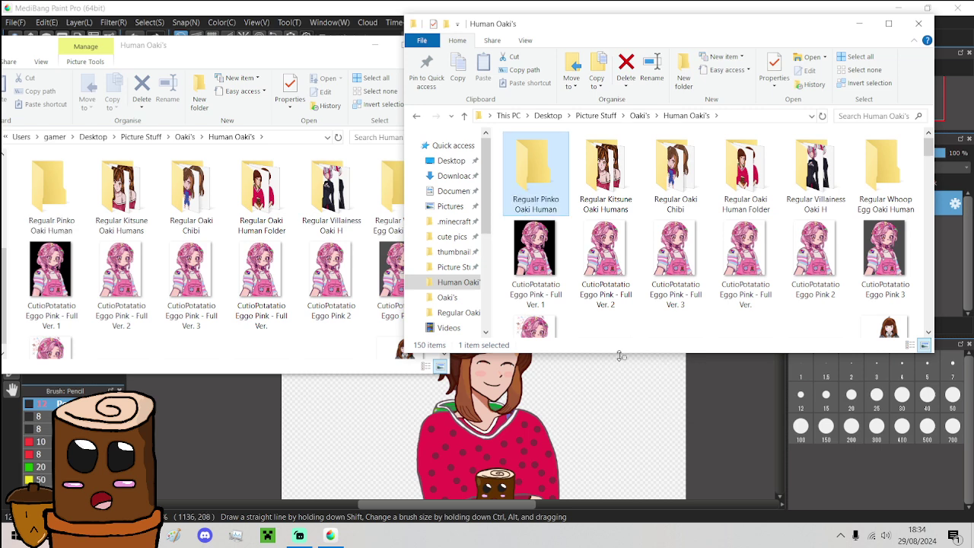
left_click_drag(510, 266, 556, 207)
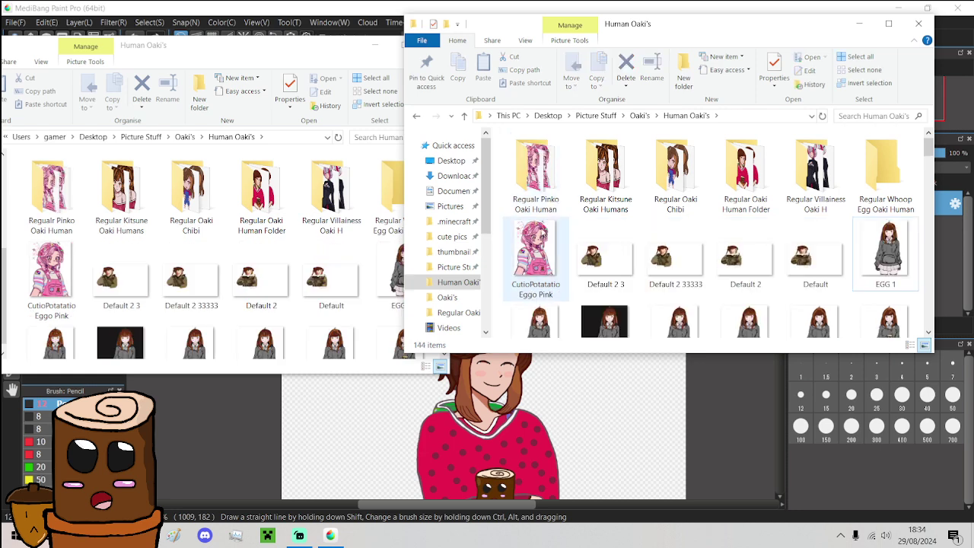
left_click_drag(536, 259, 537, 187)
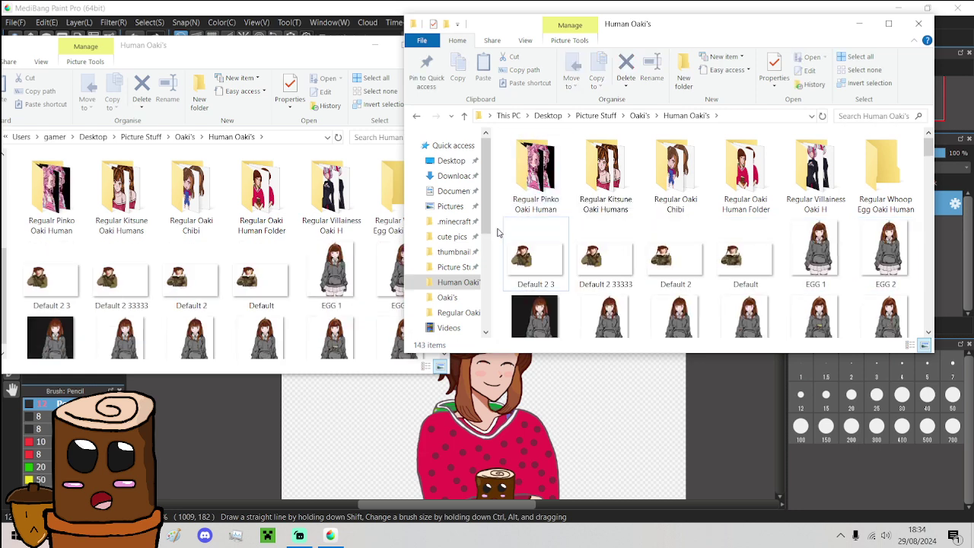
Create a folder named Regular Oaki EGG in the Human Oaki's folder
right_click(497, 231)
mouse_move(563, 393)
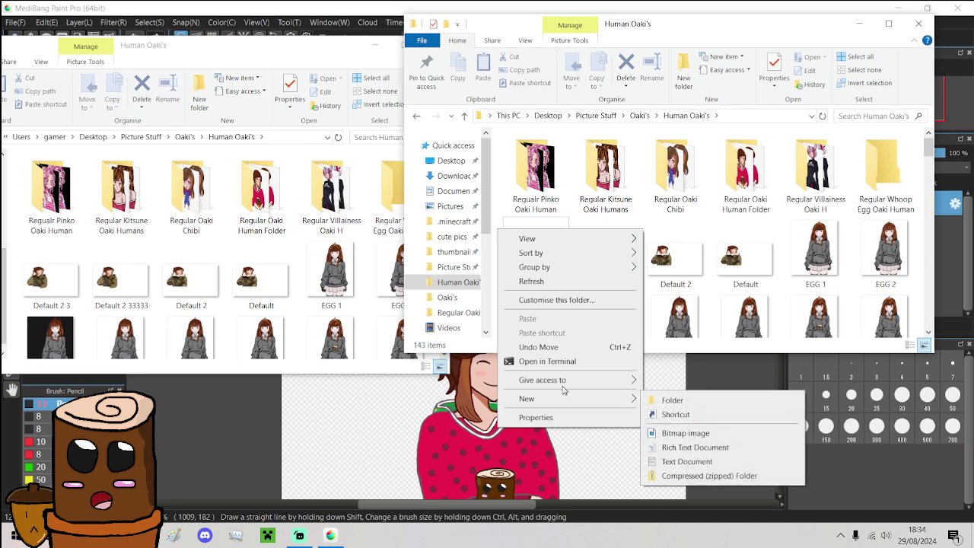
left_click(670, 401)
type("Regular Oaki")
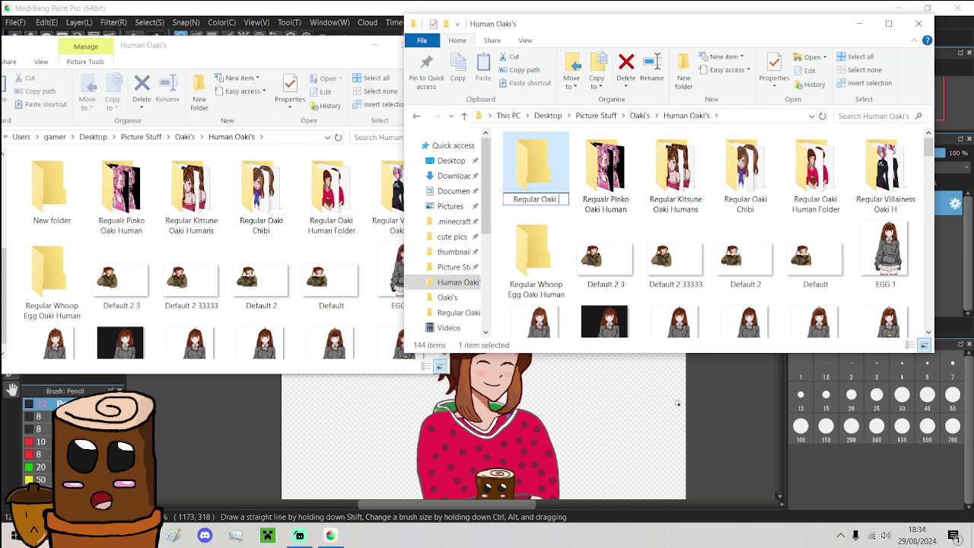
type("O")
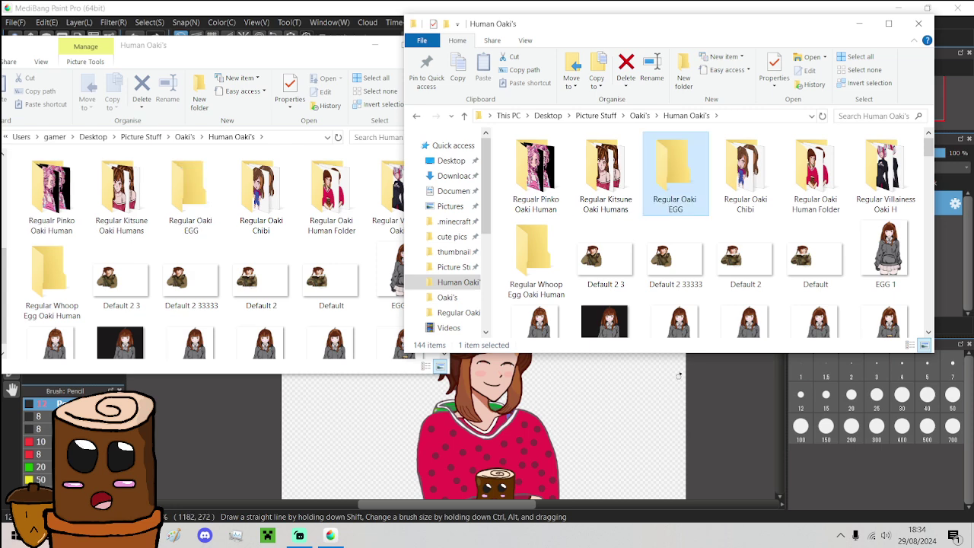
Move all the Cute WhoopEgg images from the Regular Kitsune Oaki Humans folder into the Regular Whoop Egg Oaki Human folder
double_click(602, 196)
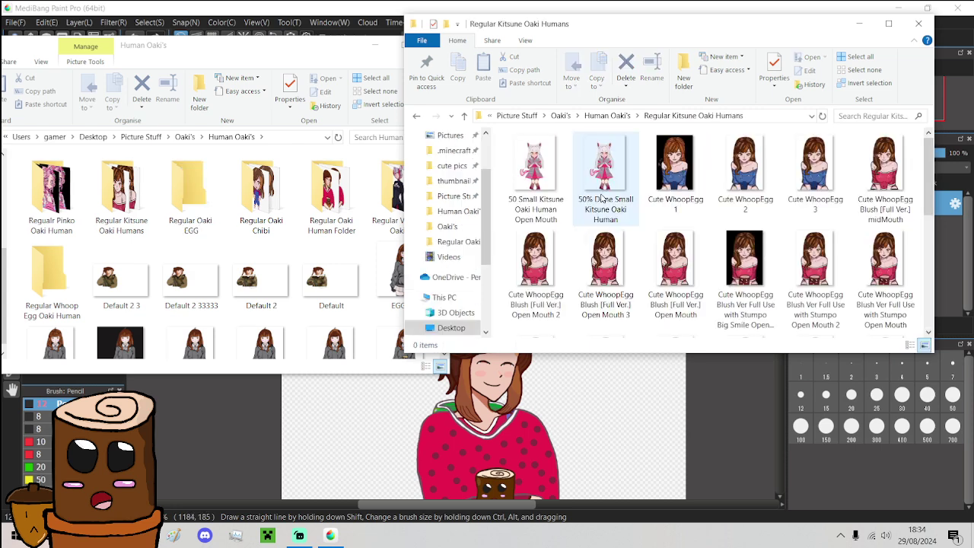
left_click(653, 181)
left_click_drag(645, 181, 48, 289)
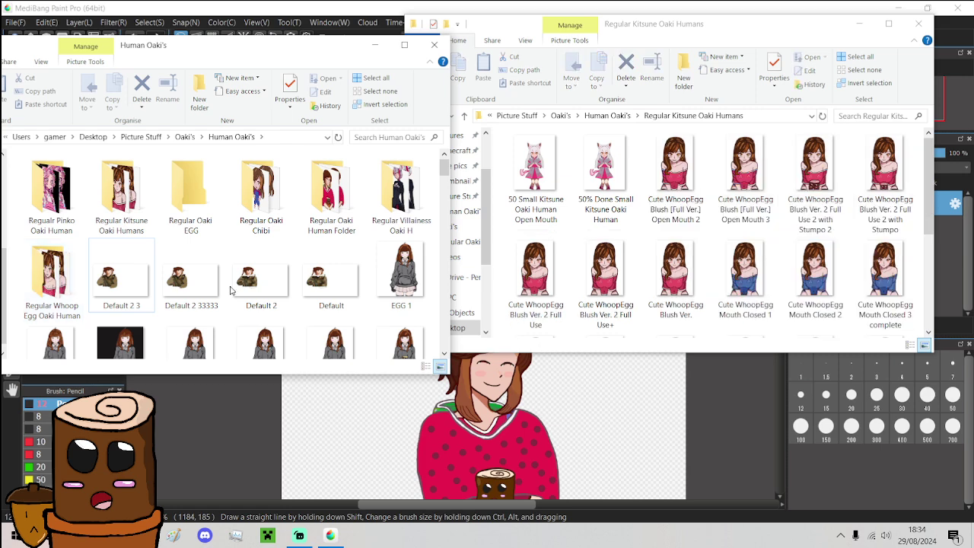
left_click_drag(645, 188, 49, 293)
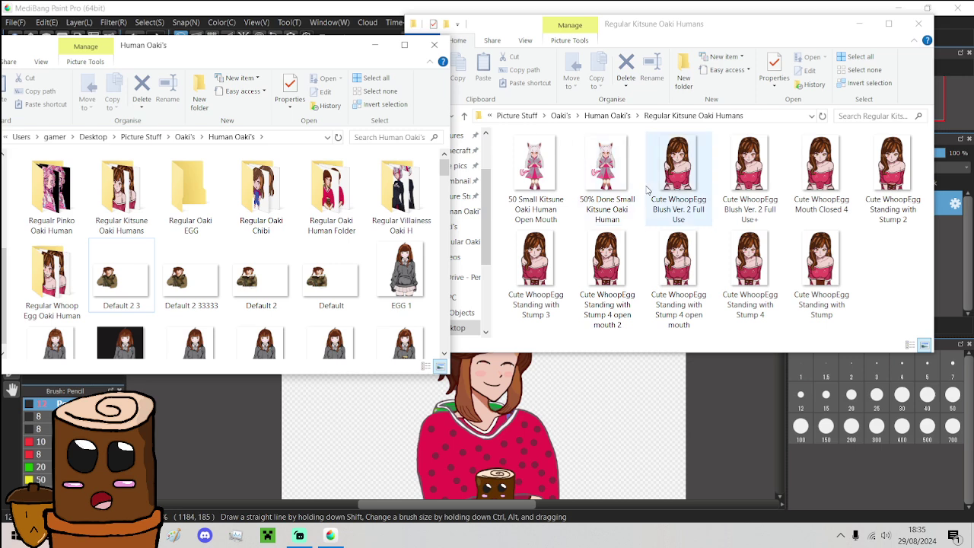
left_click_drag(647, 191, 816, 275)
left_click_drag(815, 276, 60, 280)
left_click_drag(854, 172, 53, 284)
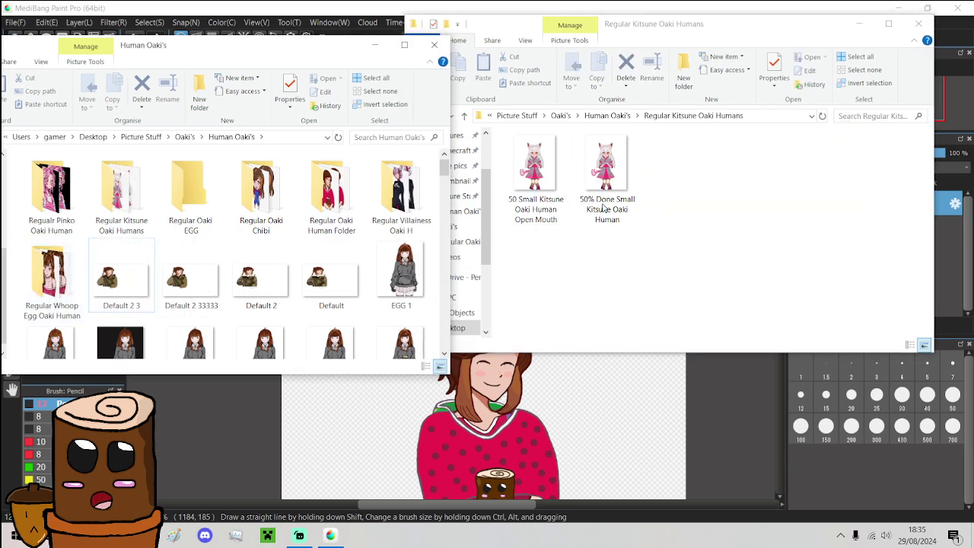
left_click(683, 302)
Move the grey-outfit EGG images from Human Oaki's into the Regular Oaki EGG folder and close both folder windows
left_click(416, 115)
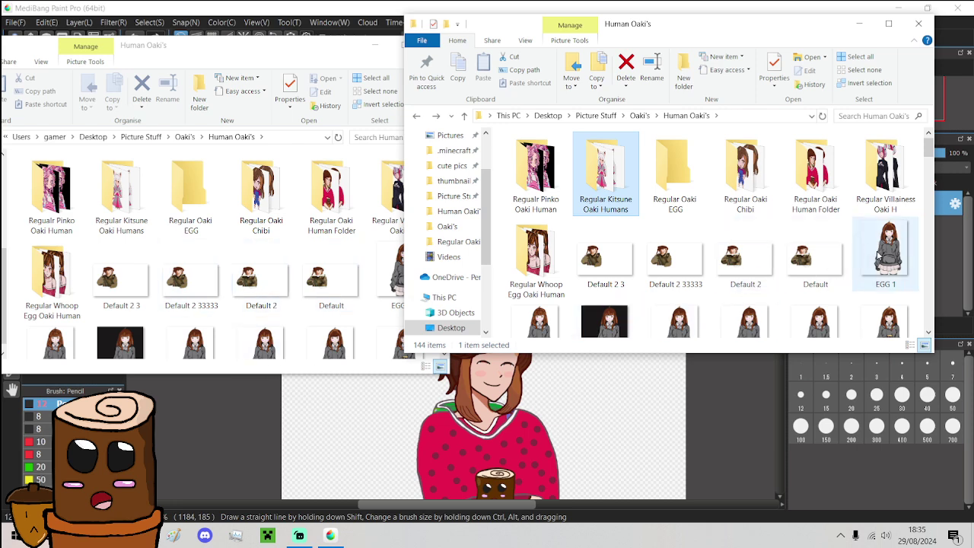
left_click_drag(879, 258, 677, 187)
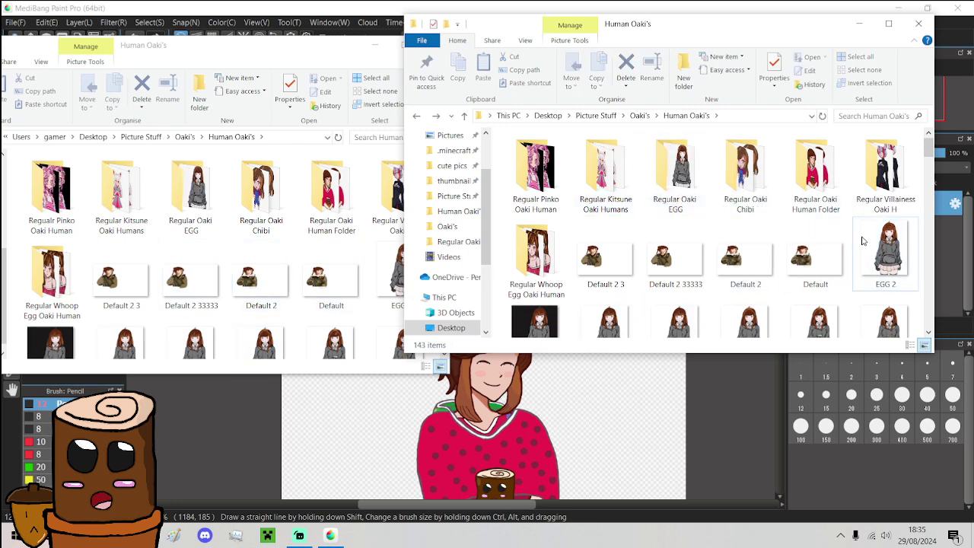
left_click_drag(874, 261, 727, 191)
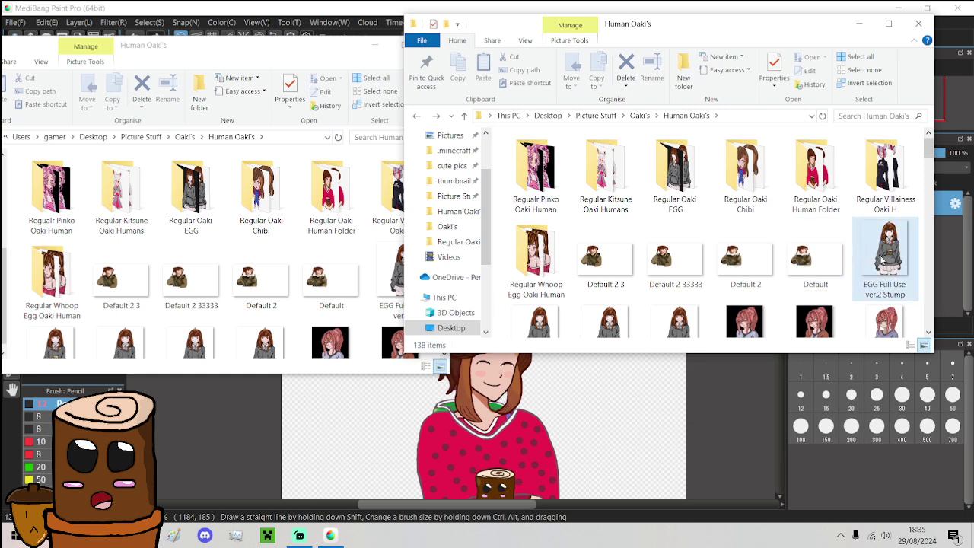
left_click_drag(879, 259, 676, 183)
left_click_drag(883, 259, 676, 192)
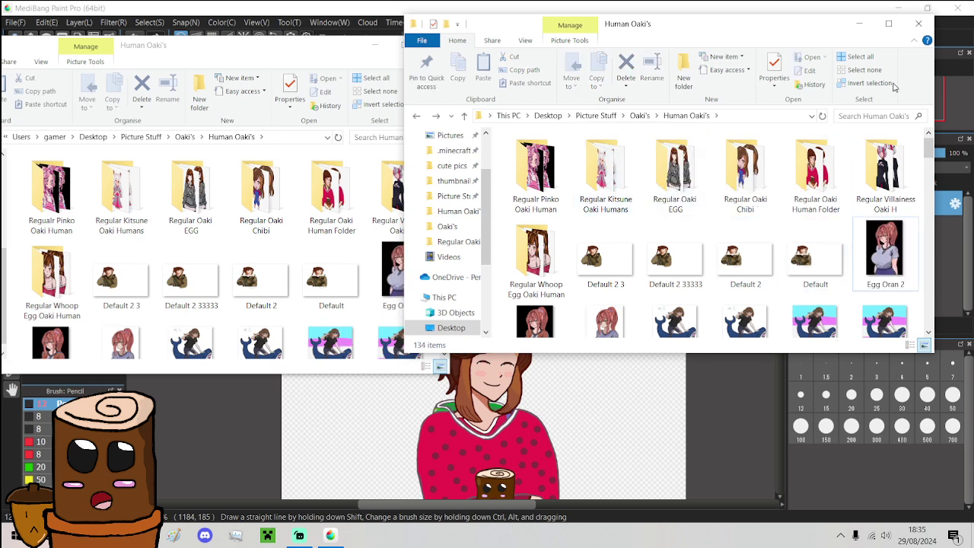
left_click(918, 25)
left_click(435, 45)
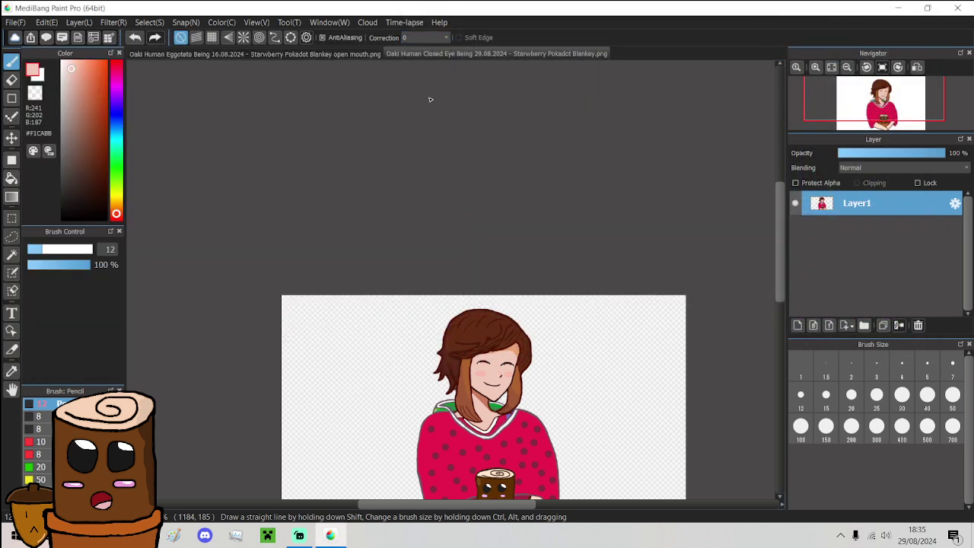
In the open-mouth drawing, draw a curved closed-eyelid line across the left eye in sampled eyelash black with a size 5 brush
scroll(471, 322, "down", 1)
scroll(462, 352, "up", 1)
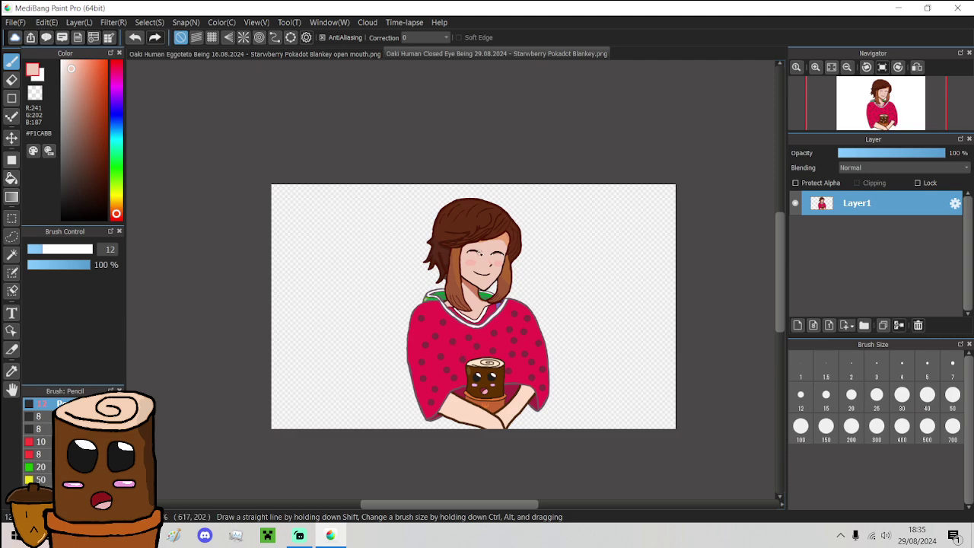
scroll(395, 202, "up", 4)
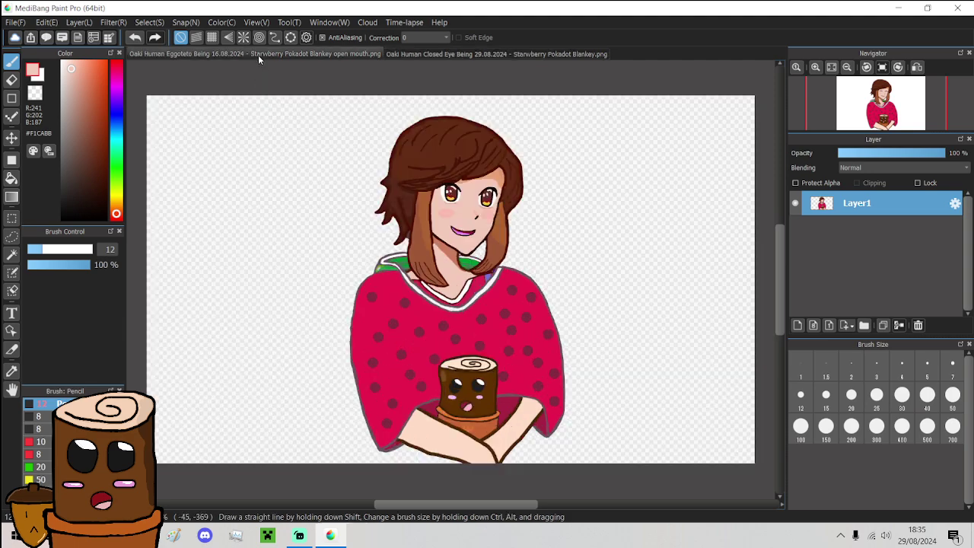
scroll(452, 186, "up", 1)
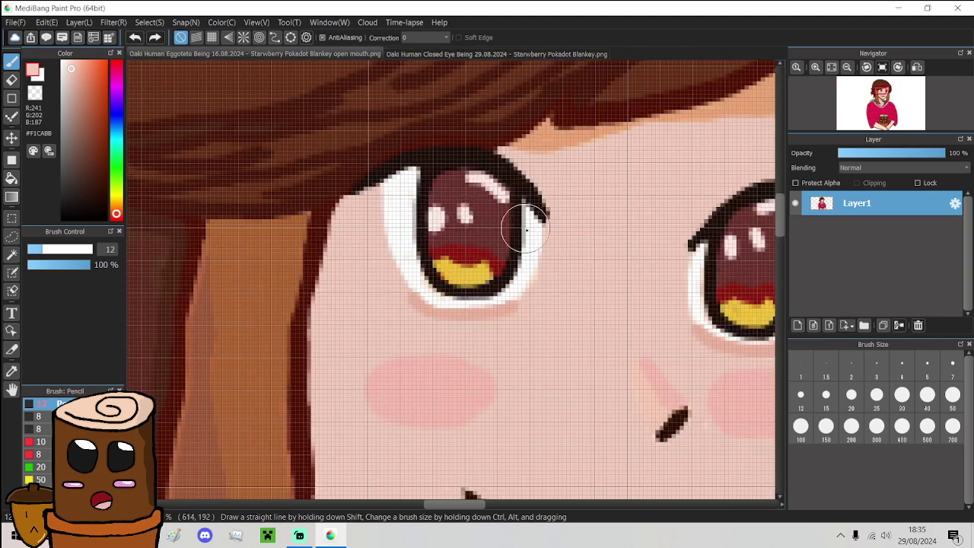
left_click(927, 369)
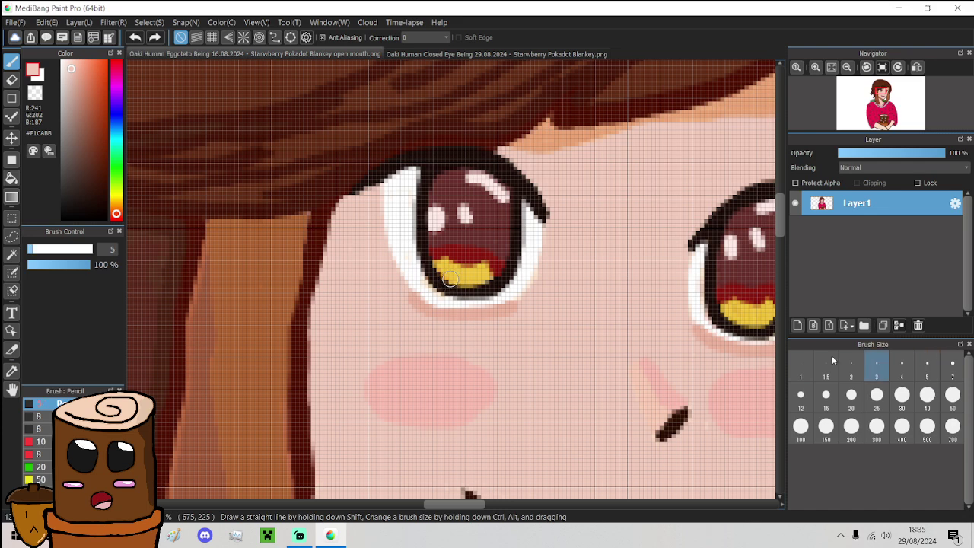
left_click(535, 207, "alt")
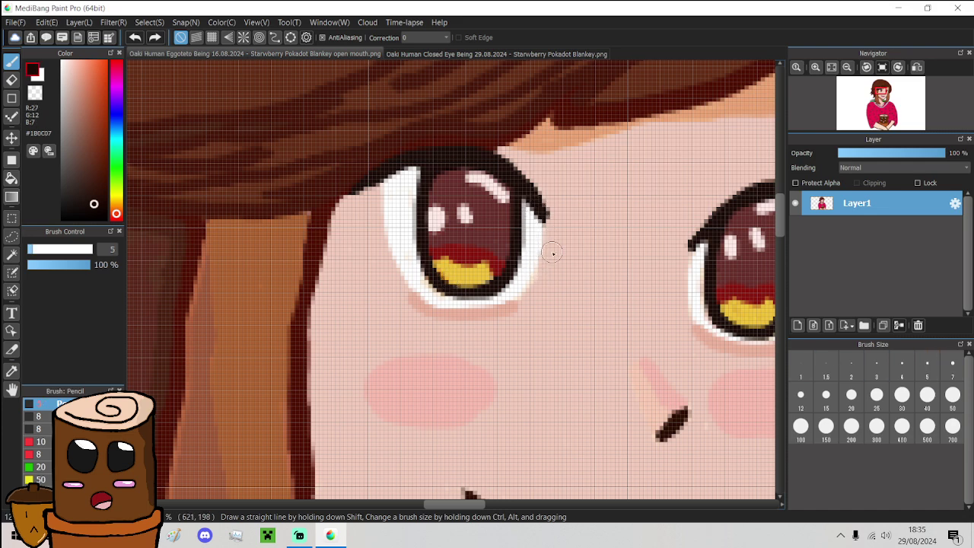
mouse_move(550, 255)
left_mouse_down()
mouse_move(461, 210)
mouse_move(415, 206)
mouse_move(363, 224)
left_mouse_up()
Paint the sampled skin tone over the lower parts of both eyes, covering the larger areas with a size 15 brush
left_click(369, 261, "alt")
mouse_move(369, 261)
left_mouse_down()
mouse_move(396, 240)
mouse_move(469, 237)
mouse_move(520, 253)
mouse_move(556, 273)
left_mouse_up()
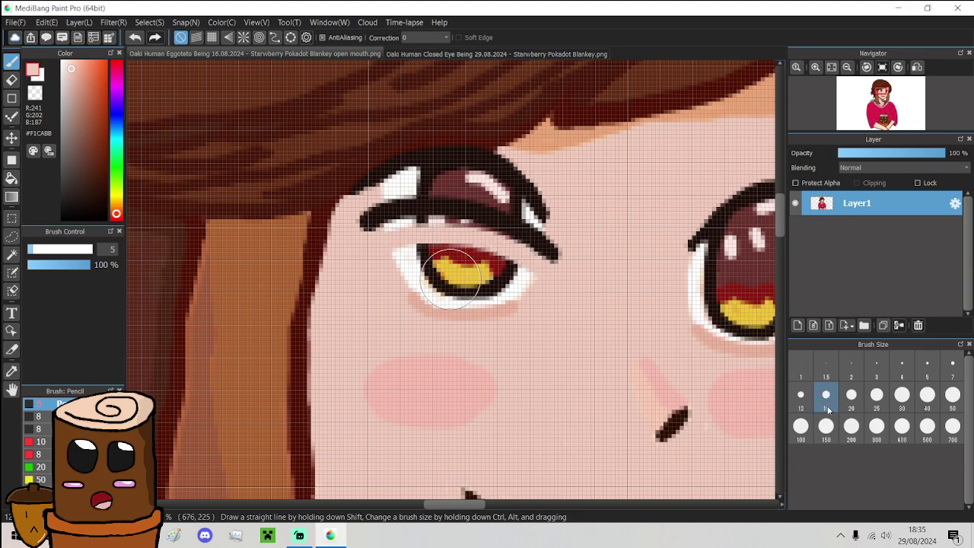
mouse_move(550, 304)
left_mouse_down()
mouse_move(487, 280)
mouse_move(441, 267)
left_mouse_up()
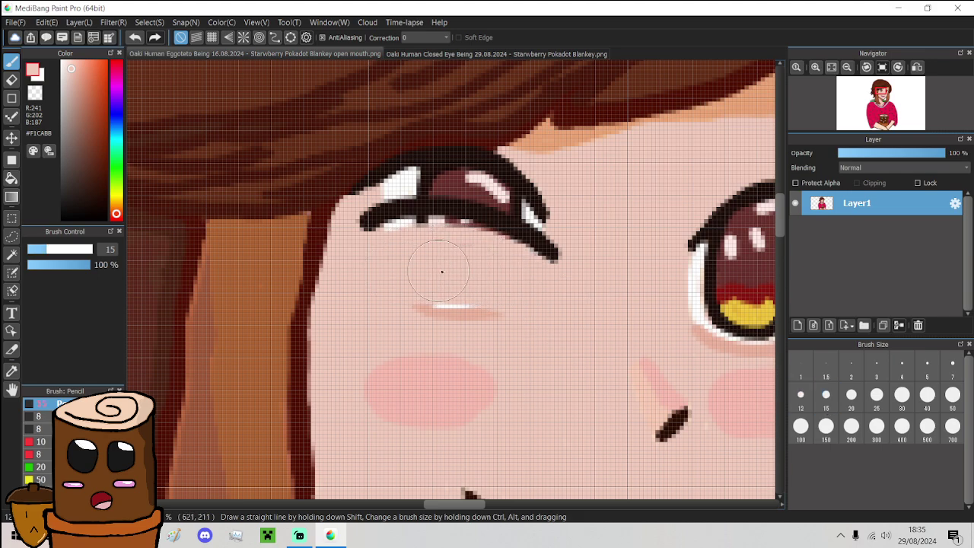
scroll(536, 312, "down", 5)
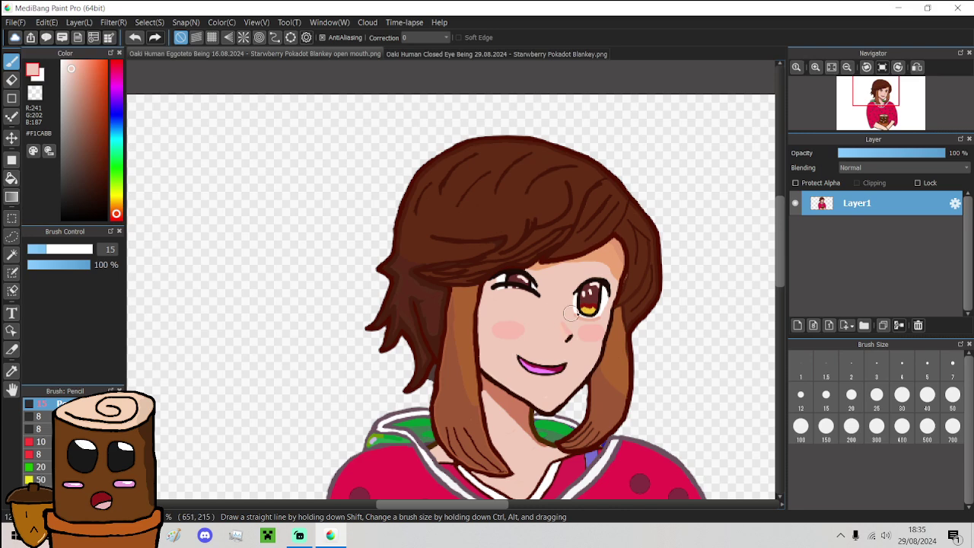
scroll(571, 314, "up", 5)
mouse_move(547, 309)
left_mouse_down()
mouse_move(590, 289)
mouse_move(621, 288)
mouse_move(632, 300)
mouse_move(617, 319)
mouse_move(551, 322)
left_mouse_up()
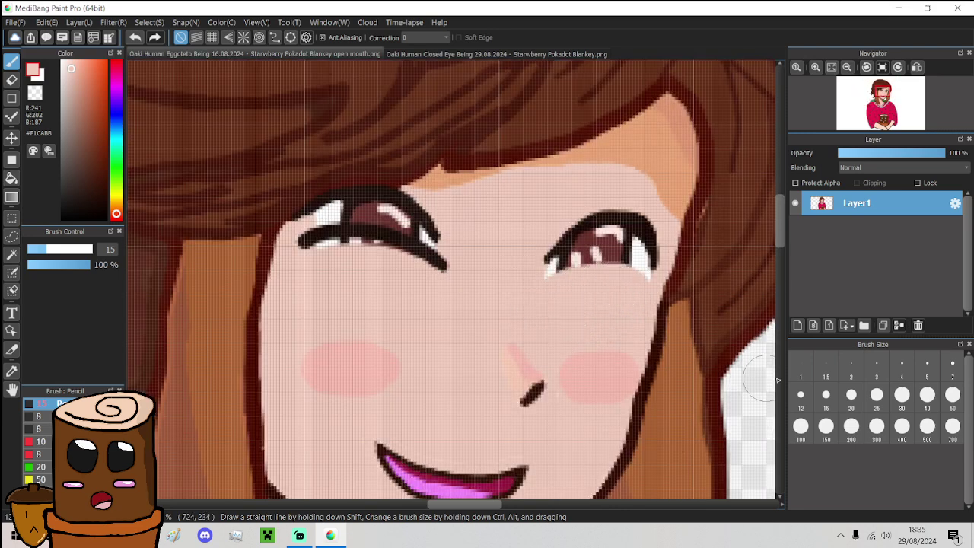
Draw a matching black closed-eyelid curve across the right eye with a size 4 brush
left_click(902, 365)
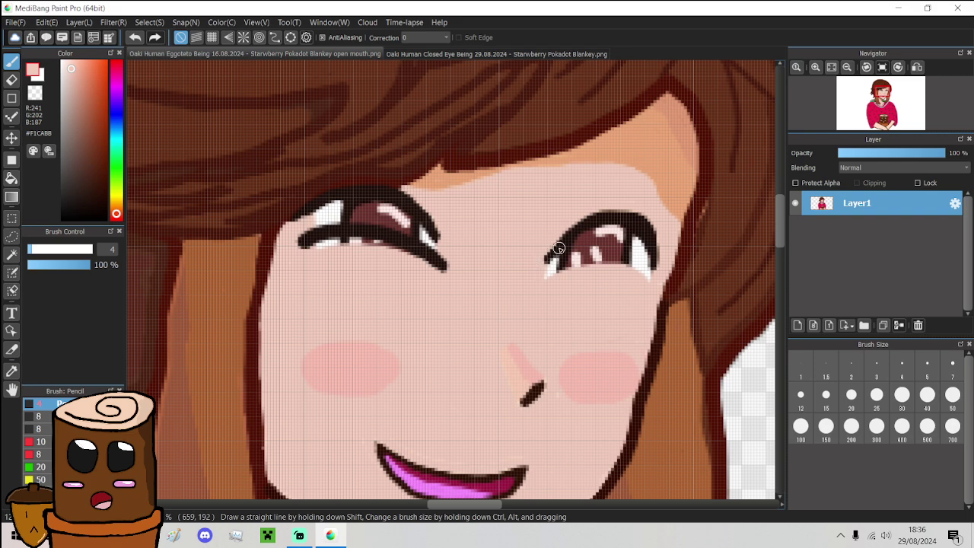
left_click(444, 263, "alt")
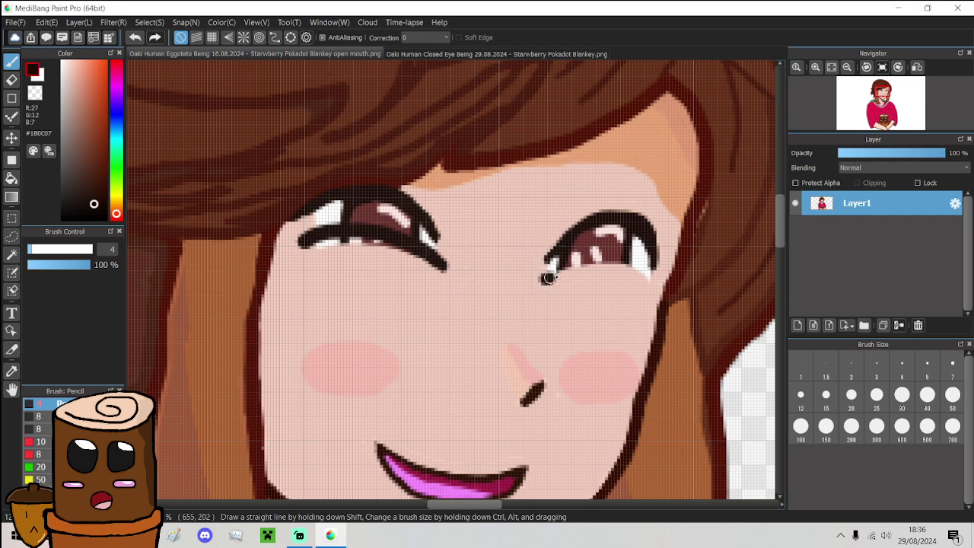
mouse_move(549, 278)
left_mouse_down()
mouse_move(598, 259)
mouse_move(639, 263)
mouse_move(655, 288)
left_mouse_up()
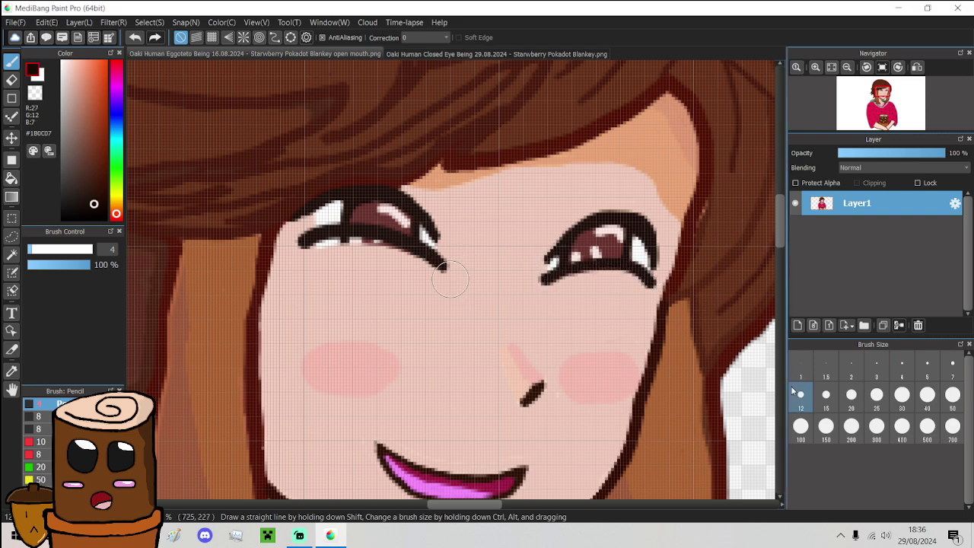
Cover the rest of the open right eye above its eyelid curve with skin tone using a size 12 brush
left_click(801, 394)
left_click(520, 259, "alt")
mouse_move(523, 259)
left_mouse_down()
mouse_move(591, 242)
mouse_move(655, 254)
mouse_move(645, 233)
mouse_move(609, 218)
mouse_move(576, 224)
left_mouse_up()
scroll(574, 227, "down", 4)
Cover the rest of the open left eye above its eyelid curve with skin tone, using brush sizes 3, 12 and 5
scroll(574, 227, "up", 6)
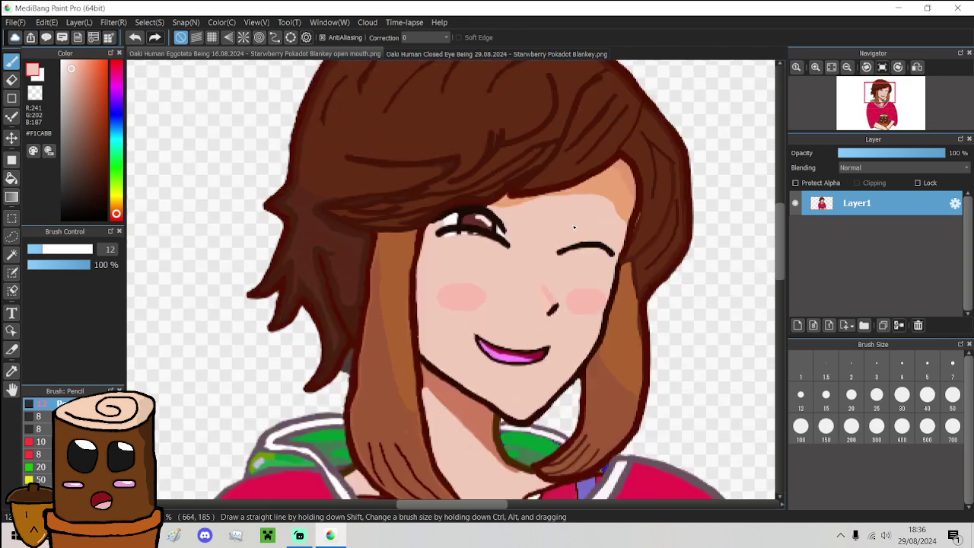
left_click(881, 372)
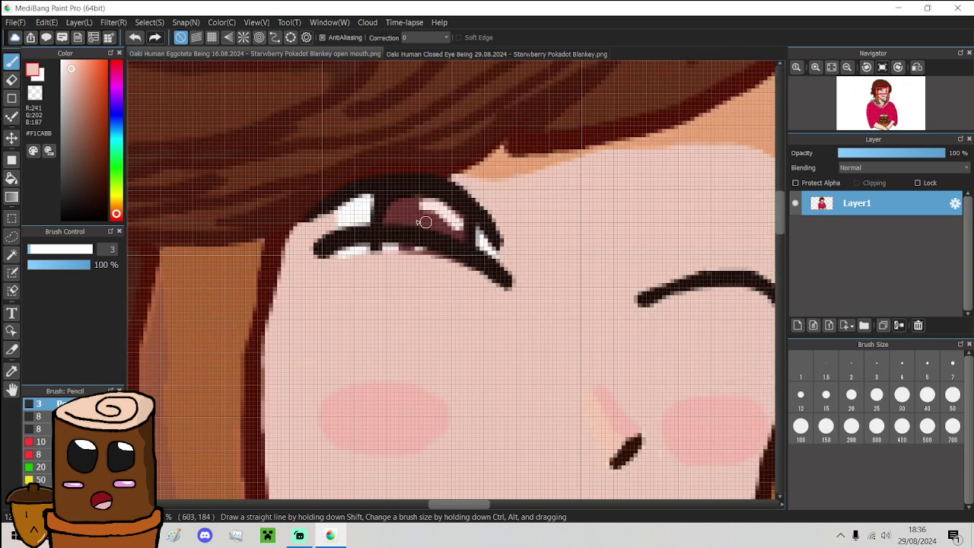
scroll(529, 419, "down", 3)
scroll(472, 366, "up", 5)
mouse_move(709, 332)
left_mouse_down()
mouse_move(624, 279)
mouse_move(561, 263)
mouse_move(467, 255)
mouse_move(335, 264)
left_mouse_up()
mouse_move(314, 234)
left_mouse_down()
mouse_move(418, 177)
mouse_move(505, 160)
mouse_move(609, 183)
mouse_move(410, 174)
mouse_move(345, 201)
mouse_move(310, 240)
mouse_move(445, 164)
mouse_move(498, 161)
mouse_move(664, 230)
left_mouse_up()
left_click(801, 396)
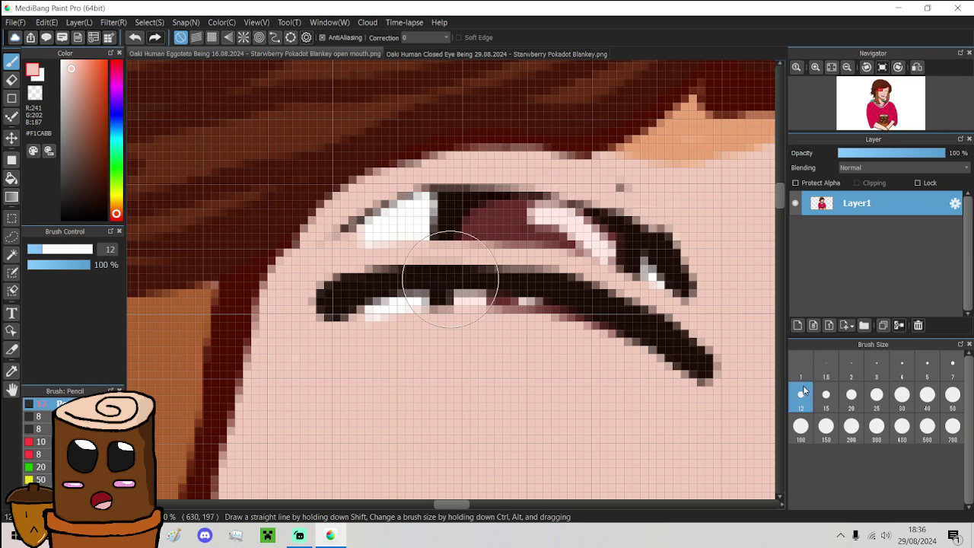
left_click(927, 367)
mouse_move(692, 299)
left_mouse_down()
mouse_move(614, 217)
mouse_move(685, 245)
mouse_move(697, 268)
mouse_move(622, 190)
mouse_move(603, 196)
mouse_move(662, 275)
mouse_move(540, 226)
mouse_move(473, 225)
mouse_move(580, 249)
mouse_move(405, 226)
mouse_move(321, 229)
mouse_move(395, 243)
mouse_move(330, 244)
mouse_move(399, 203)
mouse_move(534, 198)
mouse_move(610, 212)
mouse_move(625, 225)
mouse_move(583, 218)
left_mouse_up()
scroll(545, 210, "down", 1)
scroll(545, 209, "down", 1)
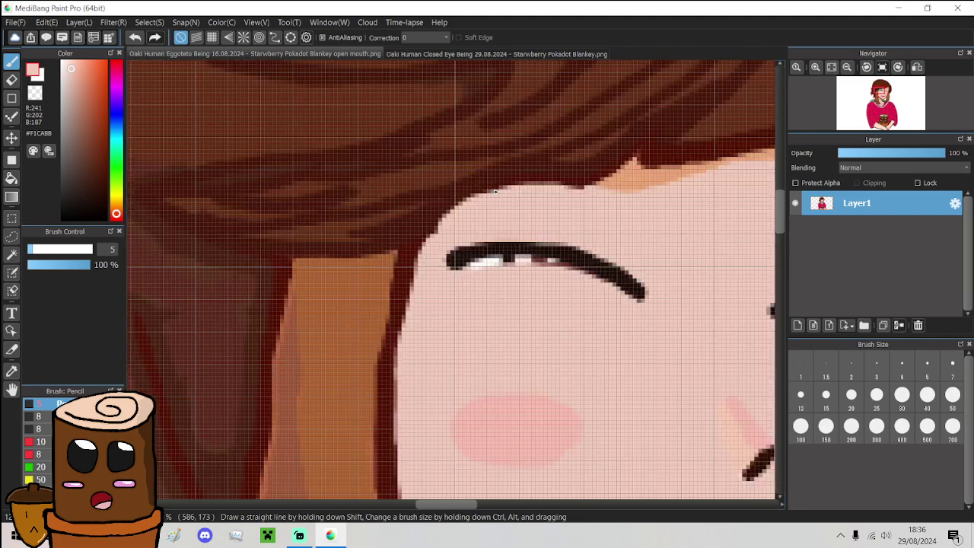
Redraw the dark red-brown hair outline above the left eye and along the right side of the face with a size 5 brush
left_click(408, 252, "alt")
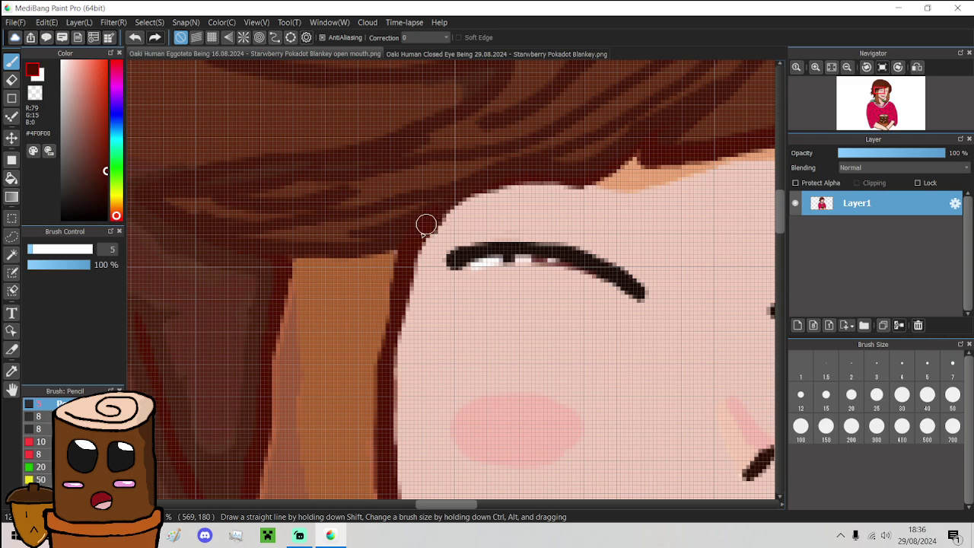
mouse_move(404, 270)
left_mouse_down()
mouse_move(446, 202)
mouse_move(515, 180)
mouse_move(566, 186)
mouse_move(598, 174)
left_mouse_up()
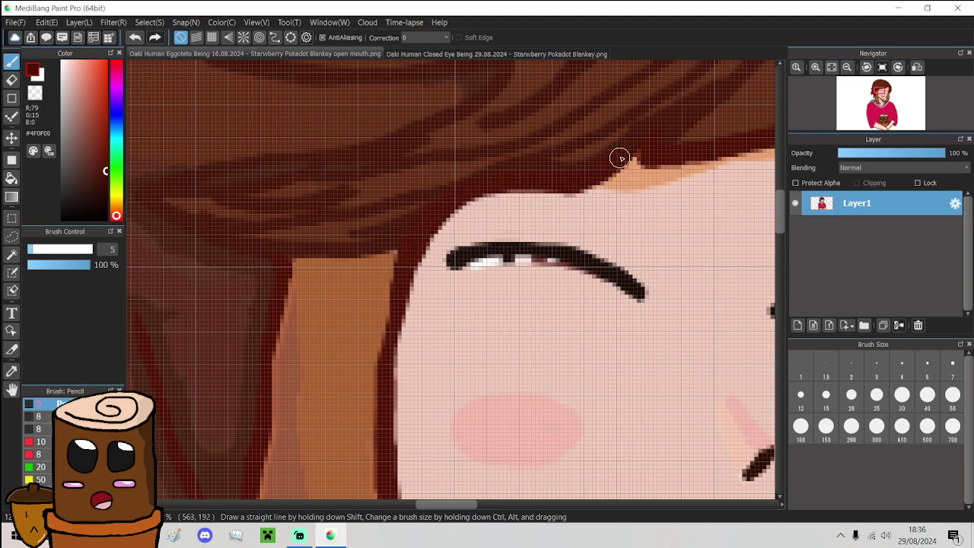
scroll(598, 197, "down", 5)
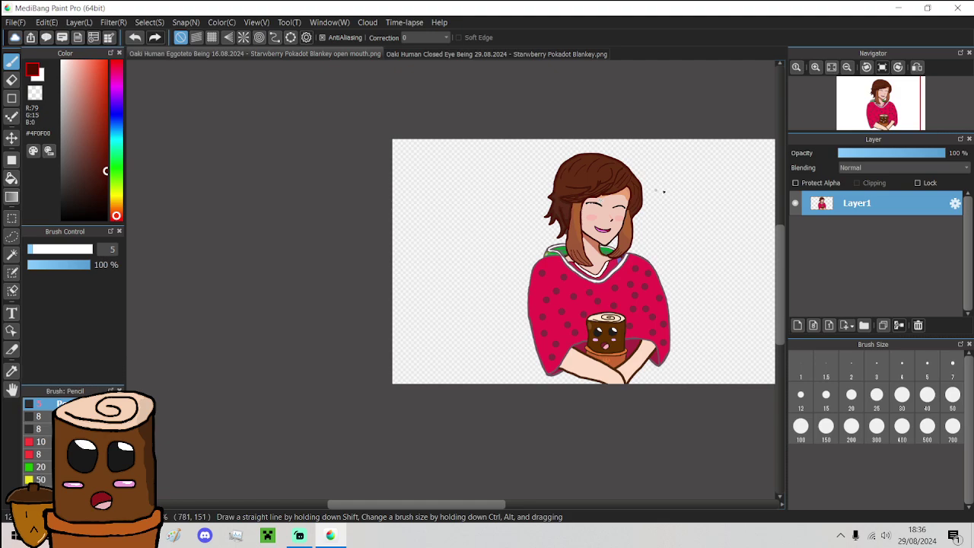
scroll(664, 192, "up", 4)
scroll(572, 221, "up", 4)
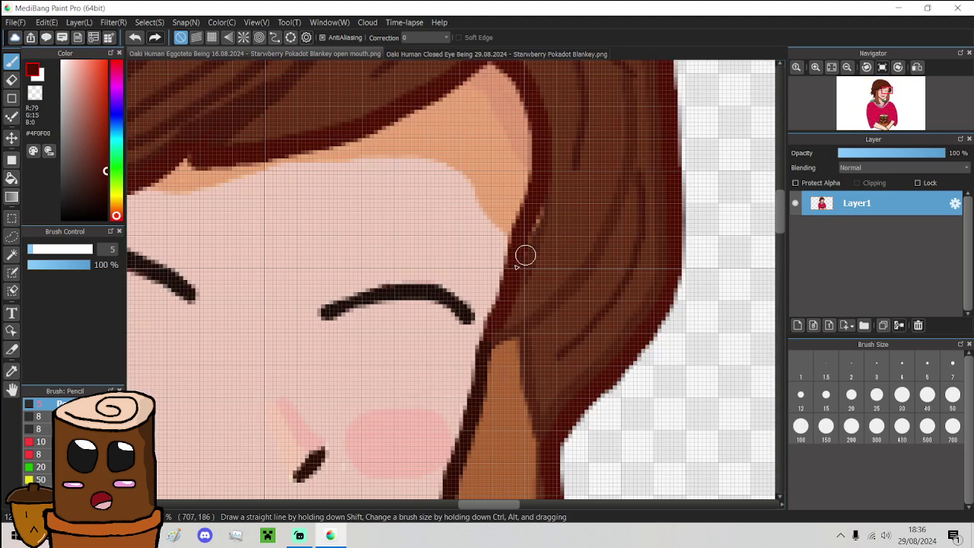
left_click_drag(492, 331, 511, 286)
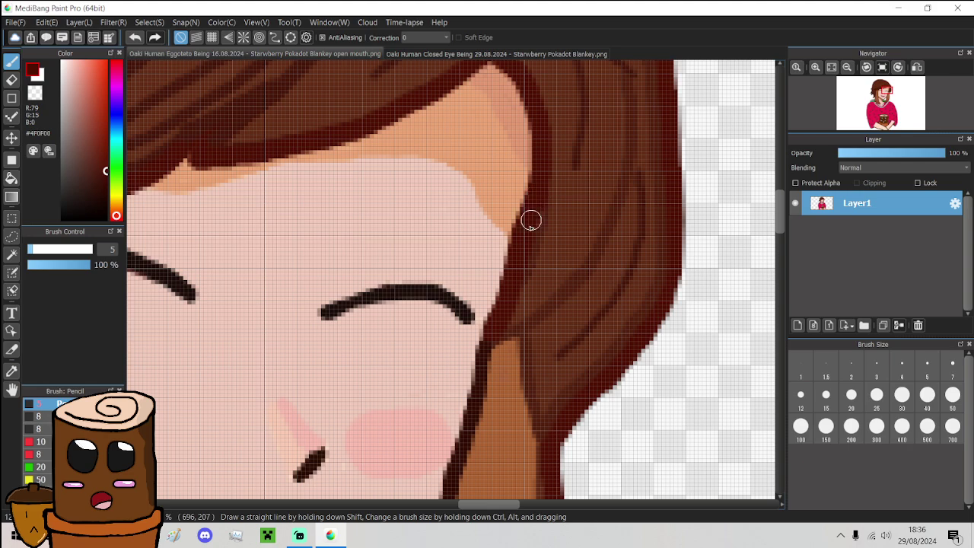
scroll(531, 220, "down", 6)
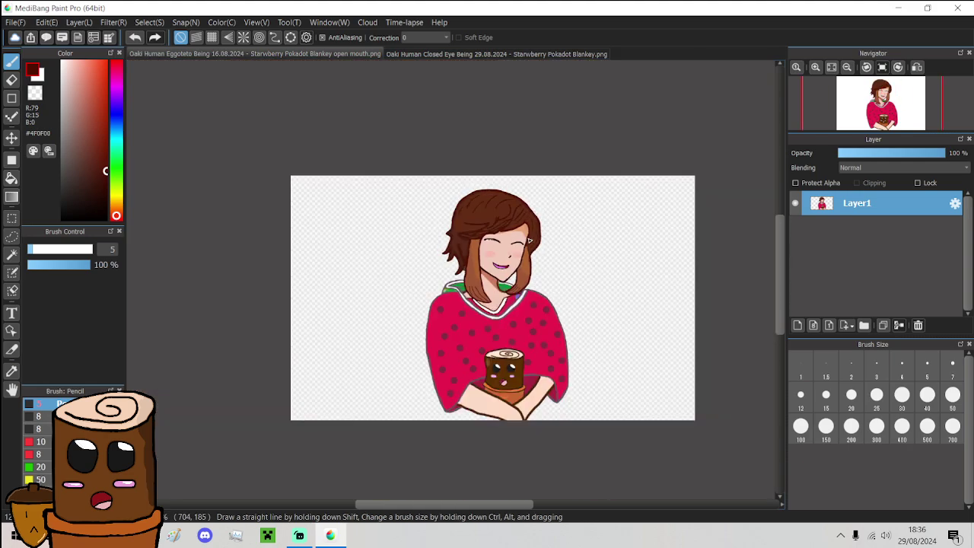
left_click_drag(529, 241, 546, 179)
key("ctrl+z")
key("ctrl+z")
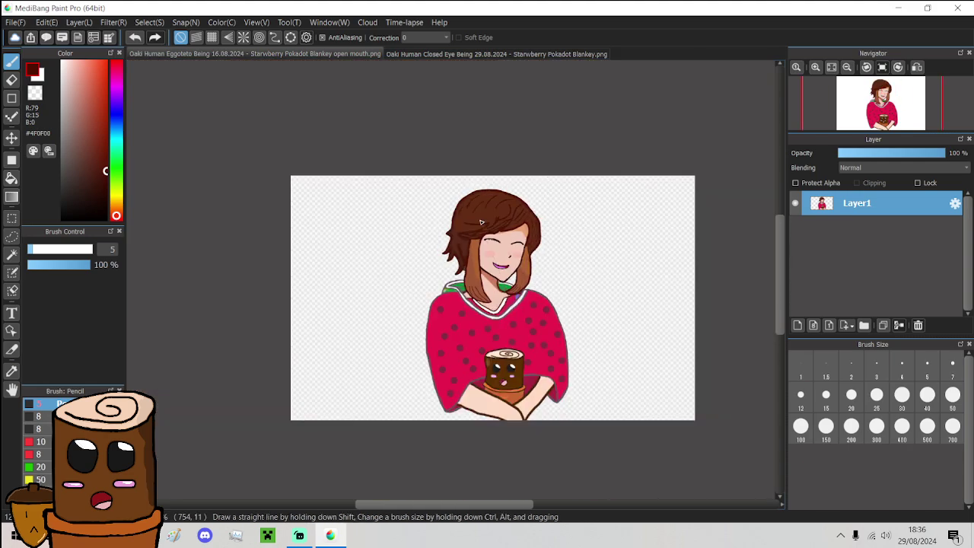
Switch to Streamlabs Desktop
left_click(299, 535)
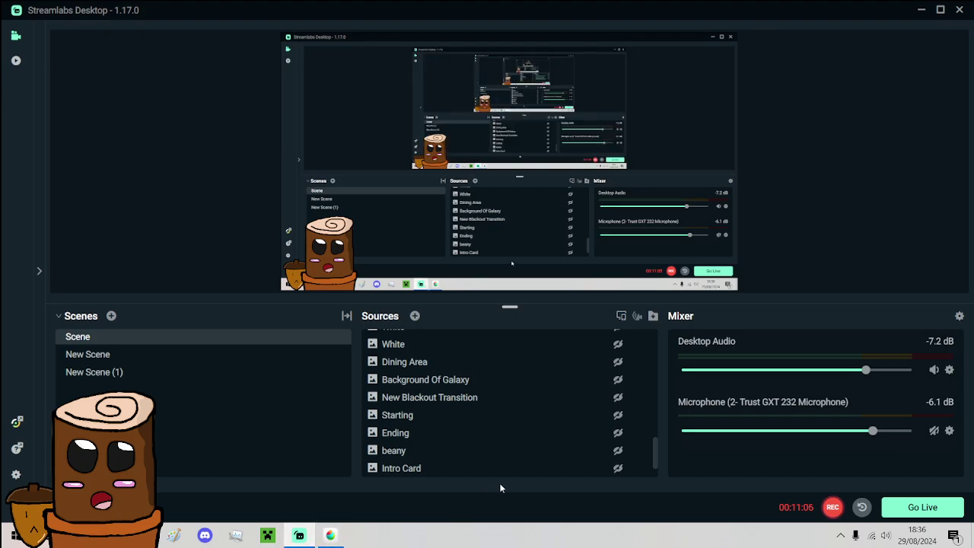